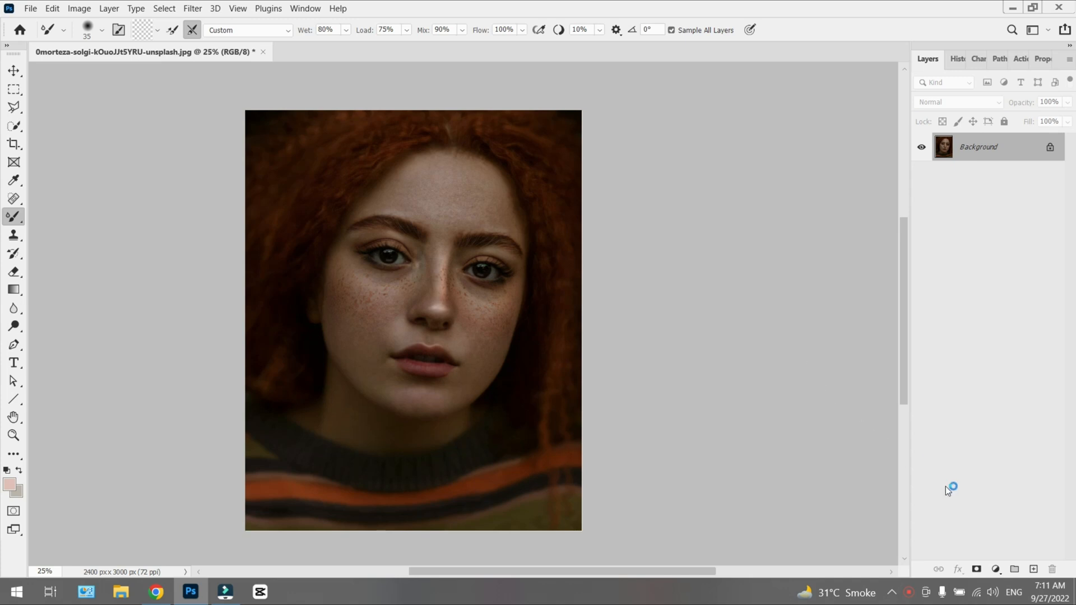
# Add a new empty layer above the portrait and set the Mixer Brush's Wet to 84%.
pyautogui.click(1034, 570)
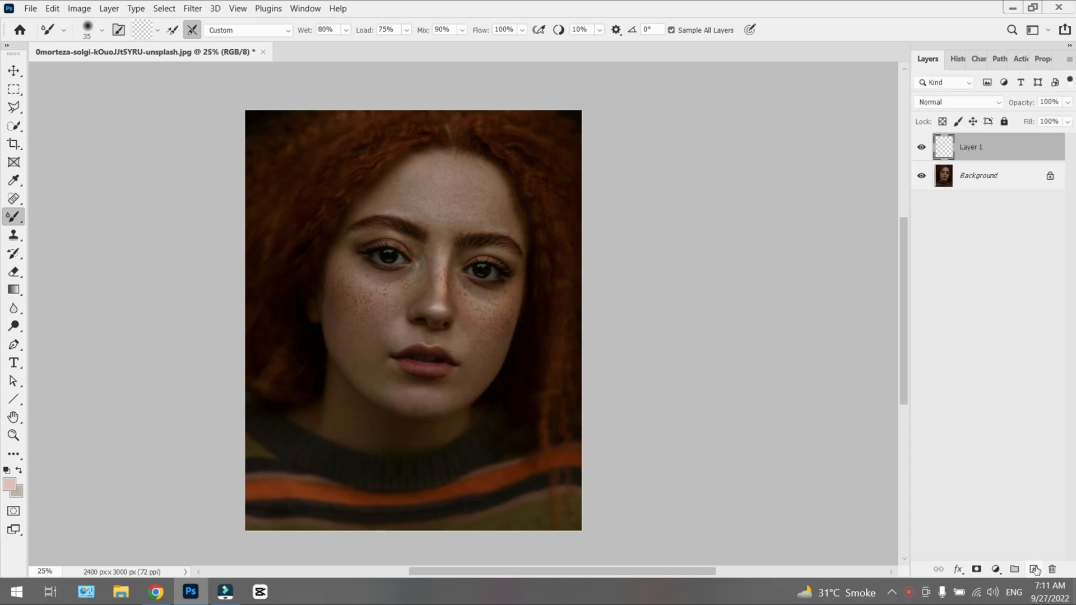
pyautogui.hotkey('ctrl', '+')
pyautogui.hotkey('ctrl', '+')
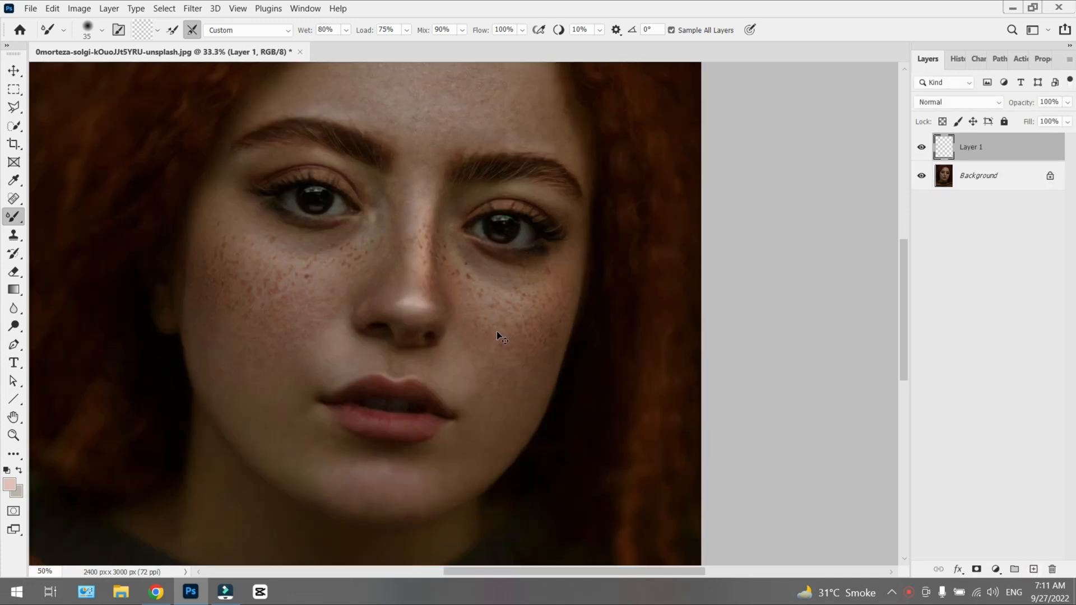
pyautogui.click(345, 30)
pyautogui.moveTo(356, 45); pyautogui.dragTo(363, 46)
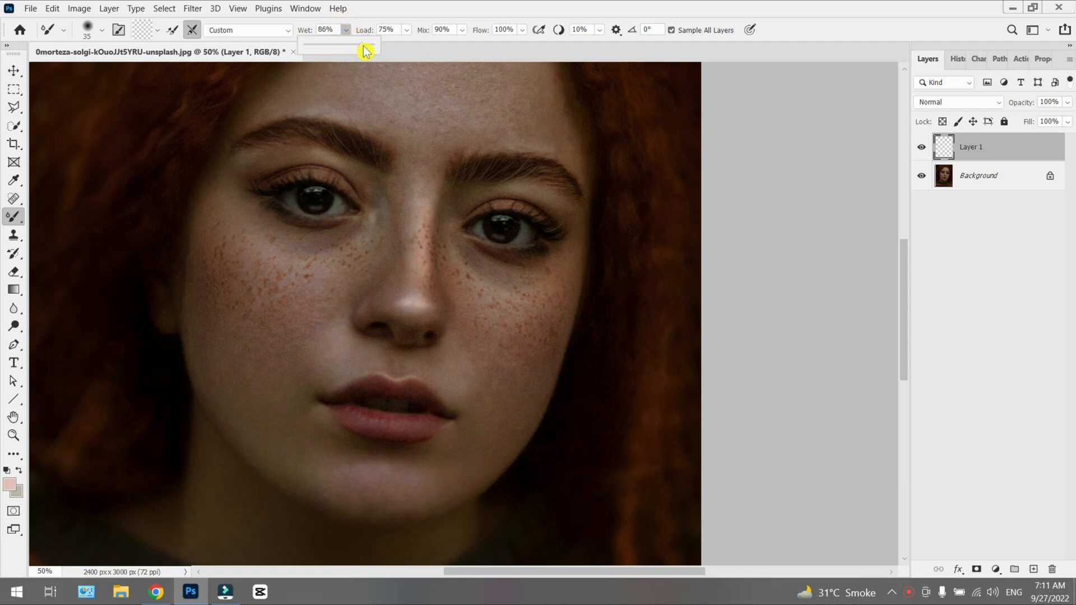
pyautogui.click(522, 30)
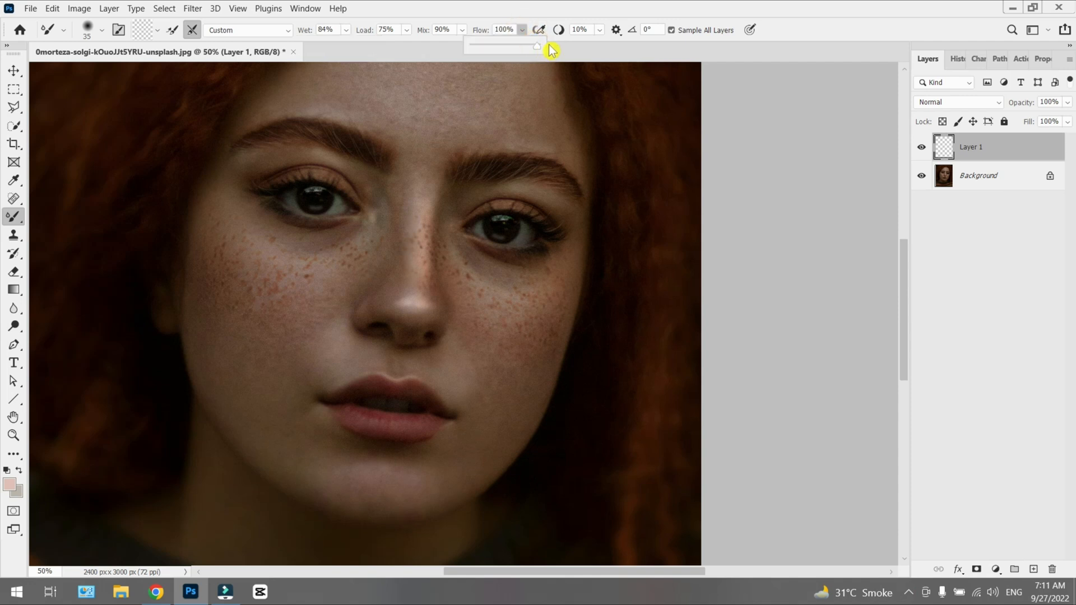
pyautogui.click(462, 30)
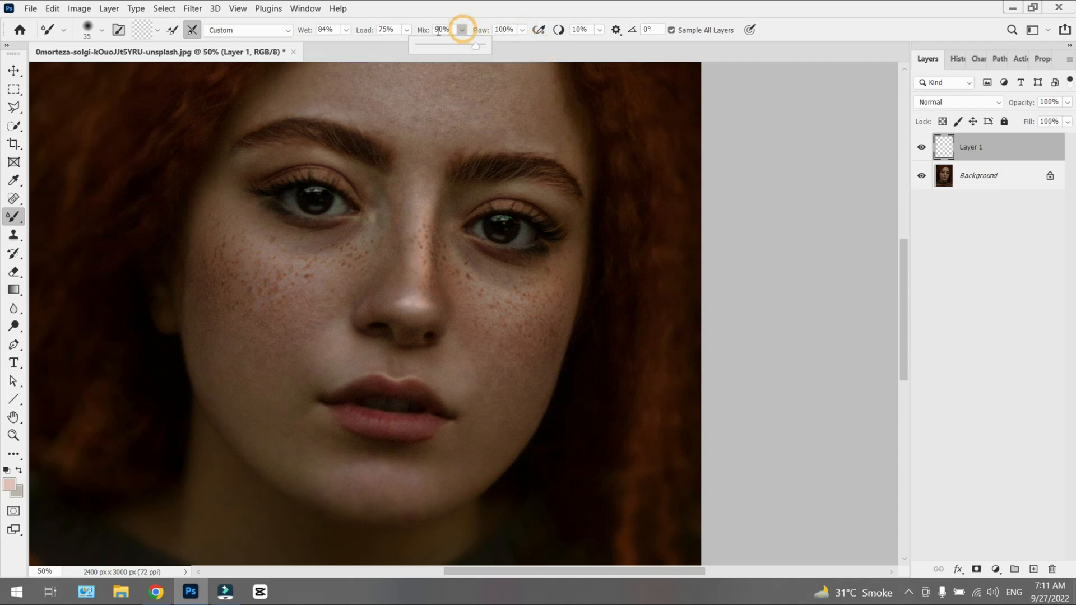
pyautogui.click(407, 30)
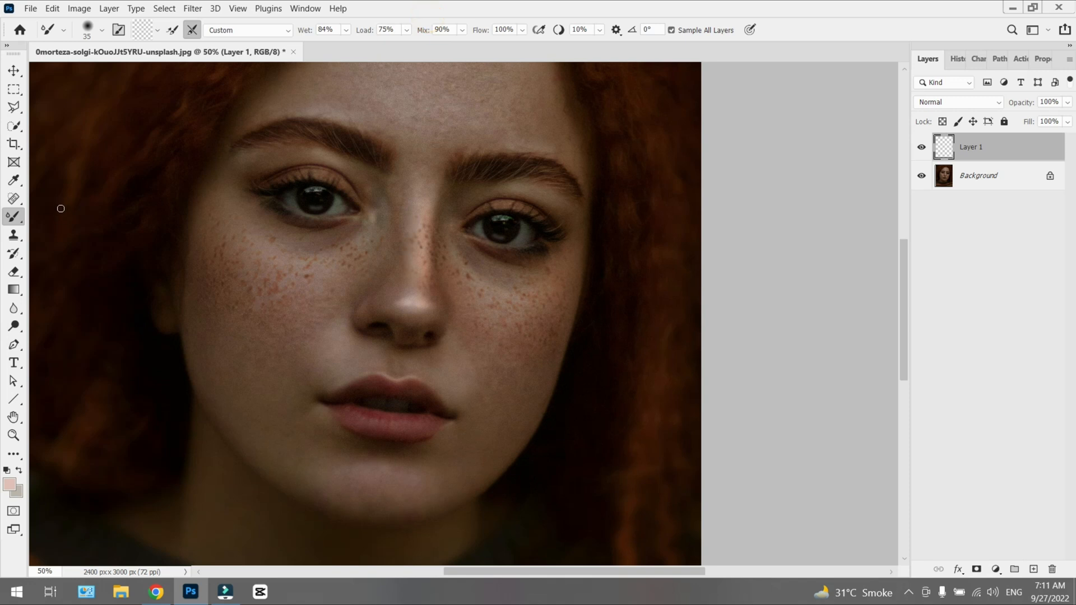
# Switch to the Brush Tool and back to the Mixer Brush Tool.
pyautogui.rightClick(13, 218)
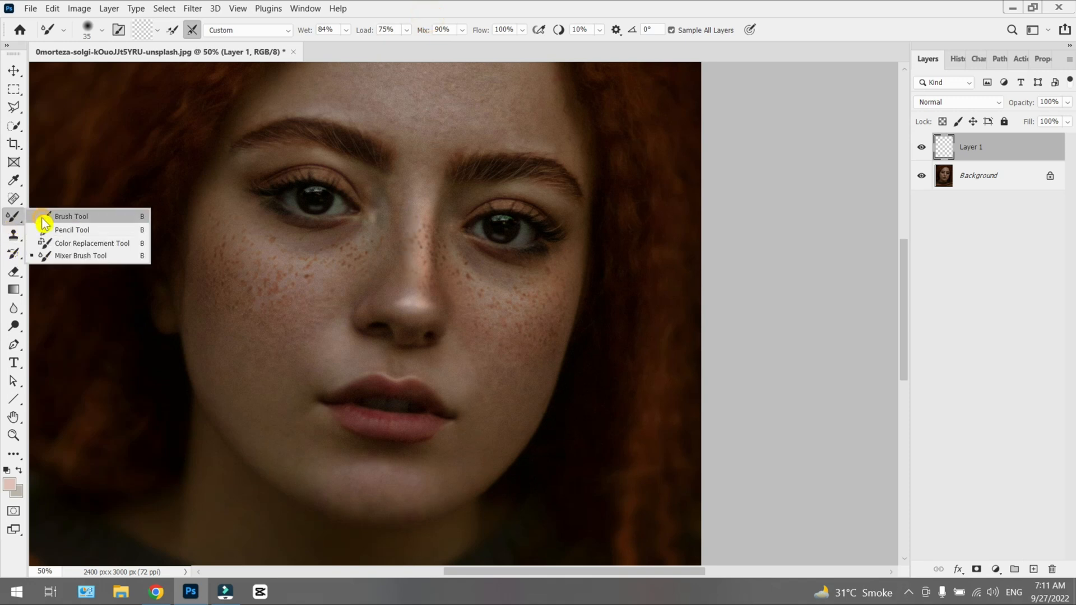
pyautogui.click(44, 219)
pyautogui.rightClick(16, 218)
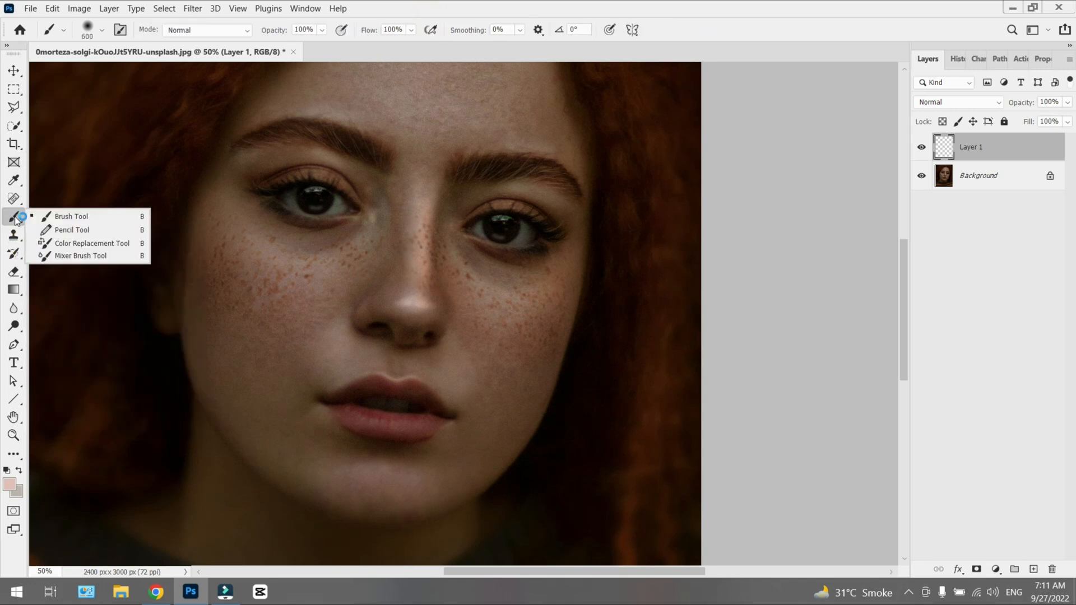
pyautogui.click(52, 259)
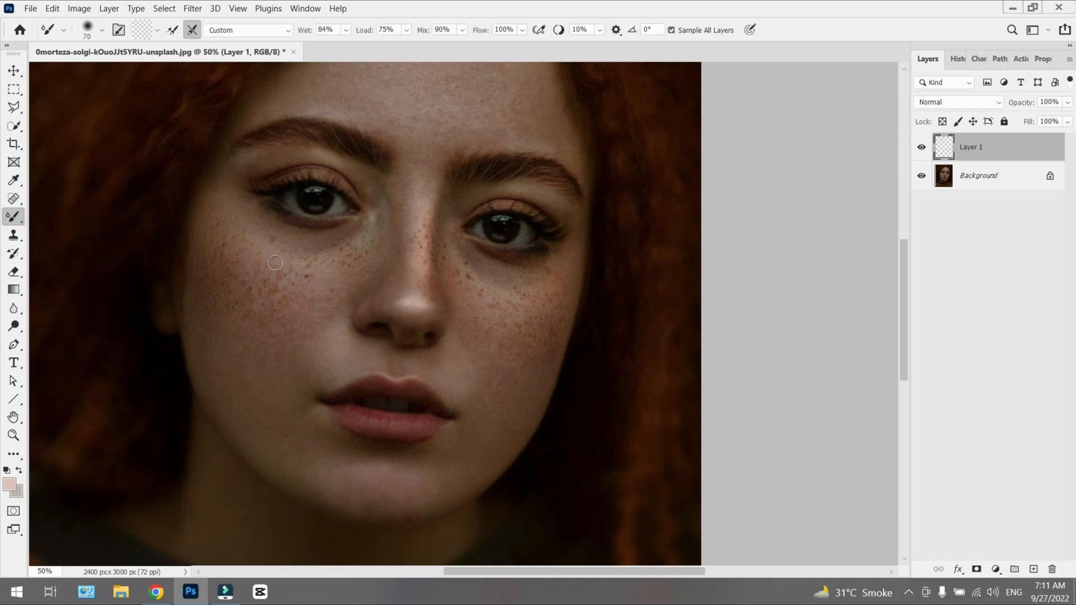
# On Layer 1, smooth the freckled cheek and under-eye skin on the image's left side with a soft Mixer Brush of about 175 px.
pyautogui.press(']')
pyautogui.press(']')
pyautogui.press(']')
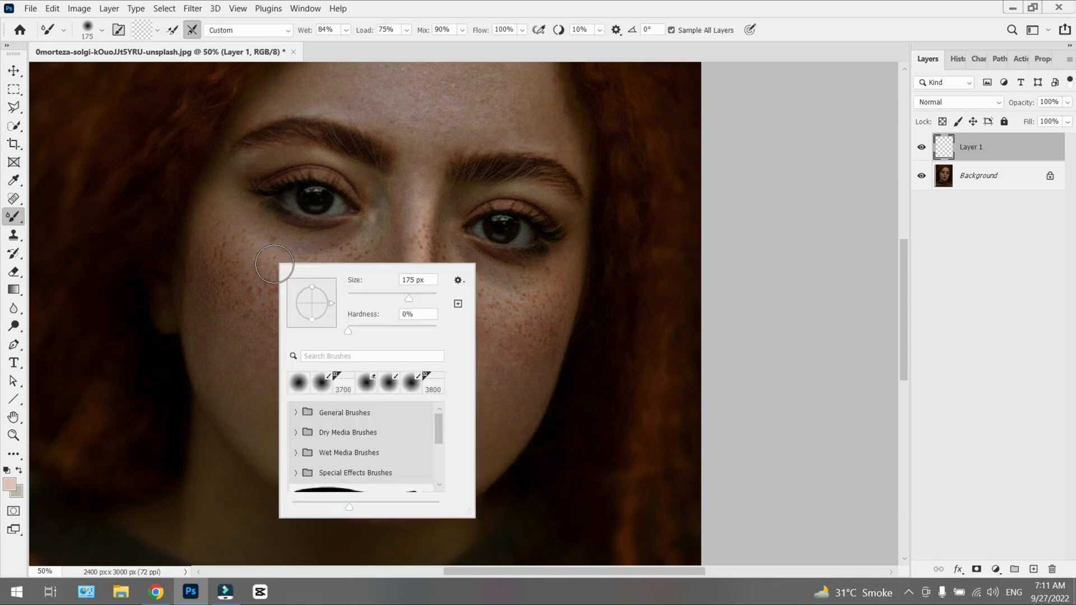
pyautogui.rightClick(277, 261)
pyautogui.moveTo(409, 298); pyautogui.dragTo(408, 298)
pyautogui.click(1001, 146)
pyautogui.moveTo(246, 249)
pyautogui.mouseDown()
pyautogui.moveTo(283, 282)
pyautogui.moveTo(219, 214)
pyautogui.moveTo(320, 305)
pyautogui.moveTo(264, 283)
pyautogui.moveTo(307, 322)
pyautogui.moveTo(249, 284)
pyautogui.moveTo(263, 311)
pyautogui.moveTo(214, 252)
pyautogui.moveTo(286, 351)
pyautogui.moveTo(234, 296)
pyautogui.moveTo(274, 372)
pyautogui.moveTo(200, 252)
pyautogui.moveTo(211, 326)
pyautogui.moveTo(255, 255)
pyautogui.moveTo(330, 263)
pyautogui.moveTo(336, 252)
pyautogui.moveTo(319, 319)
pyautogui.moveTo(389, 222)
pyautogui.moveTo(378, 190)
pyautogui.moveTo(422, 208)
pyautogui.moveTo(377, 247)
pyautogui.mouseUp()
pyautogui.press('[')
pyautogui.press('[')
pyautogui.press('[')
pyautogui.press('[')
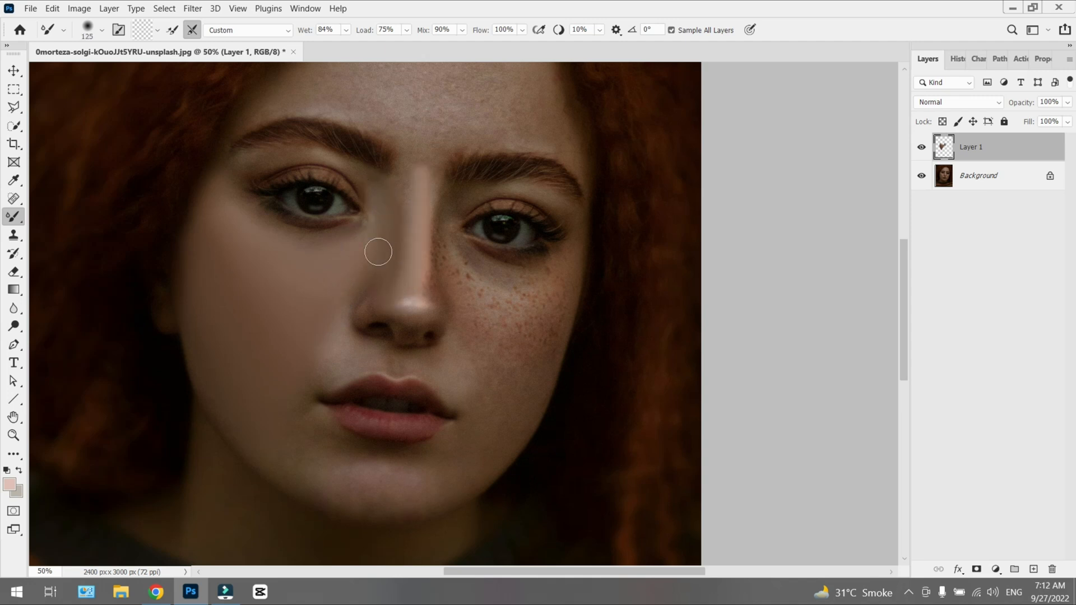
# Smooth the freckles on the image's right cheek with the Mixer Brush, adjusting the brush size to the area.
pyautogui.hotkey('ctrl', '-')
pyautogui.moveTo(433, 316)
pyautogui.mouseDown()
pyautogui.moveTo(359, 409)
pyautogui.moveTo(301, 346)
pyautogui.moveTo(361, 300)
pyautogui.moveTo(348, 328)
pyautogui.moveTo(451, 307)
pyautogui.moveTo(441, 279)
pyautogui.moveTo(449, 252)
pyautogui.moveTo(455, 289)
pyautogui.moveTo(422, 221)
pyautogui.moveTo(480, 309)
pyautogui.moveTo(518, 292)
pyautogui.moveTo(526, 302)
pyautogui.moveTo(518, 382)
pyautogui.mouseUp()
pyautogui.press(']')
pyautogui.press(']')
pyautogui.press(']')
pyautogui.press(']')
pyautogui.hotkey('ctrl', '+')
pyautogui.hotkey('ctrl', '-')
pyautogui.press('[')
pyautogui.moveTo(435, 308)
pyautogui.mouseDown()
pyautogui.moveTo(420, 321)
pyautogui.moveTo(476, 319)
pyautogui.mouseUp()
pyautogui.press('[')
pyautogui.press('[')
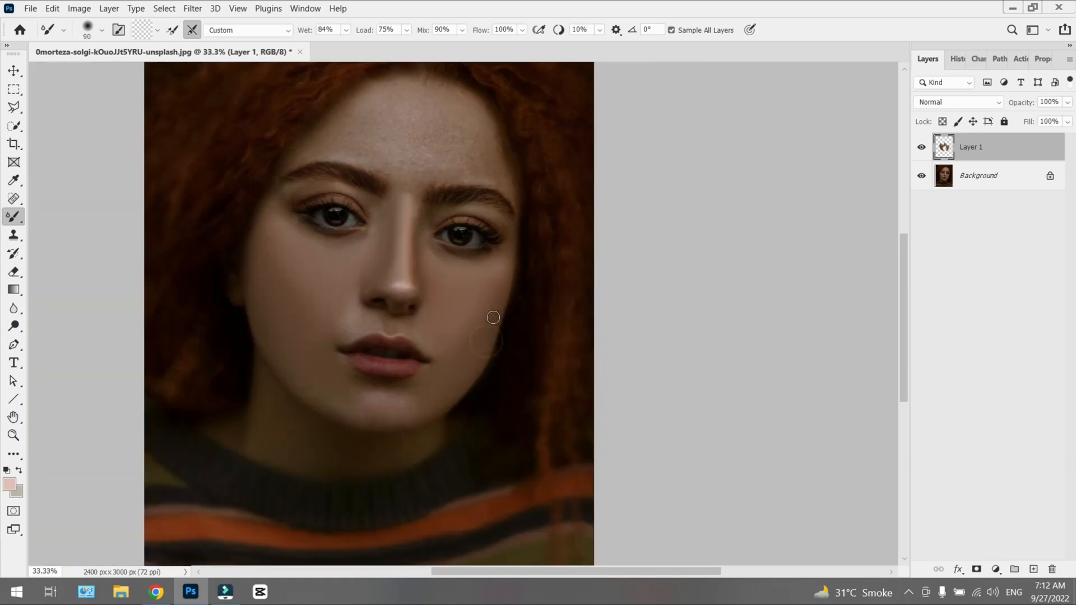
# Smooth the forehead skin with a larger Mixer Brush, using a smaller one near the hairline and above the right eyebrow.
pyautogui.press(']')
pyautogui.press(']')
pyautogui.press(']')
pyautogui.press(']')
pyautogui.moveTo(416, 124)
pyautogui.mouseDown()
pyautogui.moveTo(413, 151)
pyautogui.moveTo(360, 125)
pyautogui.moveTo(370, 153)
pyautogui.moveTo(297, 158)
pyautogui.moveTo(402, 112)
pyautogui.moveTo(456, 113)
pyautogui.moveTo(471, 161)
pyautogui.mouseUp()
pyautogui.press('[')
pyautogui.press('[')
pyautogui.moveTo(471, 161)
pyautogui.mouseDown()
pyautogui.moveTo(401, 186)
pyautogui.moveTo(501, 181)
pyautogui.moveTo(492, 145)
pyautogui.mouseUp()
pyautogui.press('[')
# Smooth the skin beside the mouth, along the jaw and on the neck with the Mixer Brush.
pyautogui.moveTo(351, 313)
pyautogui.mouseDown()
pyautogui.moveTo(334, 321)
pyautogui.moveTo(336, 300)
pyautogui.moveTo(349, 303)
pyautogui.mouseUp()
pyautogui.press(']')
pyautogui.moveTo(334, 382)
pyautogui.mouseDown()
pyautogui.moveTo(355, 401)
pyautogui.moveTo(329, 388)
pyautogui.mouseUp()
pyautogui.press(']')
pyautogui.press(']')
pyautogui.moveTo(320, 447); pyautogui.dragTo(335, 451)
# Smooth the temple beside the image's left eye with a resized Mixer Brush.
pyautogui.press('[')
pyautogui.press('[')
pyautogui.press('[')
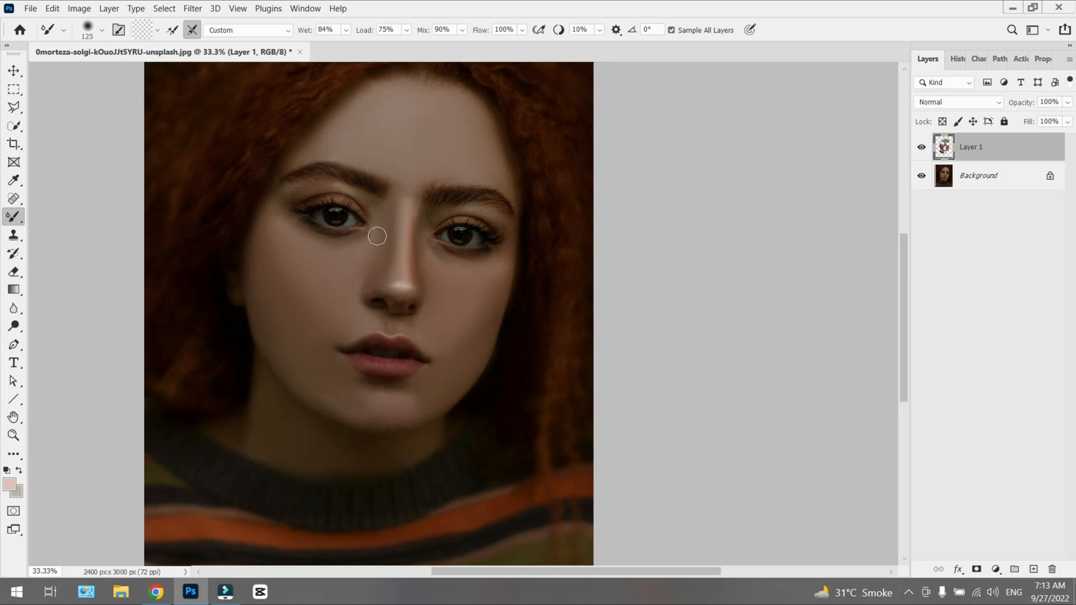
pyautogui.press(']')
pyautogui.moveTo(275, 212); pyautogui.dragTo(288, 195)
pyautogui.press(']')
pyautogui.hotkey('ctrl', '-')
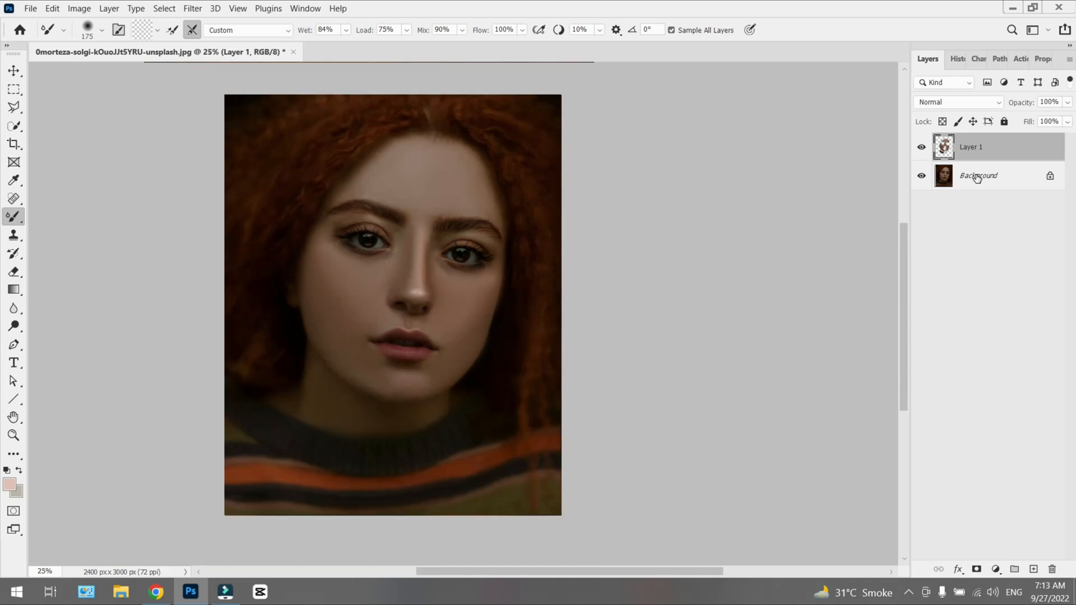
# Duplicate the Background layer, compare the retouch by toggling Layer 1's visibility, and move the copy above Layer 1.
pyautogui.moveTo(977, 178); pyautogui.dragTo(1038, 567)
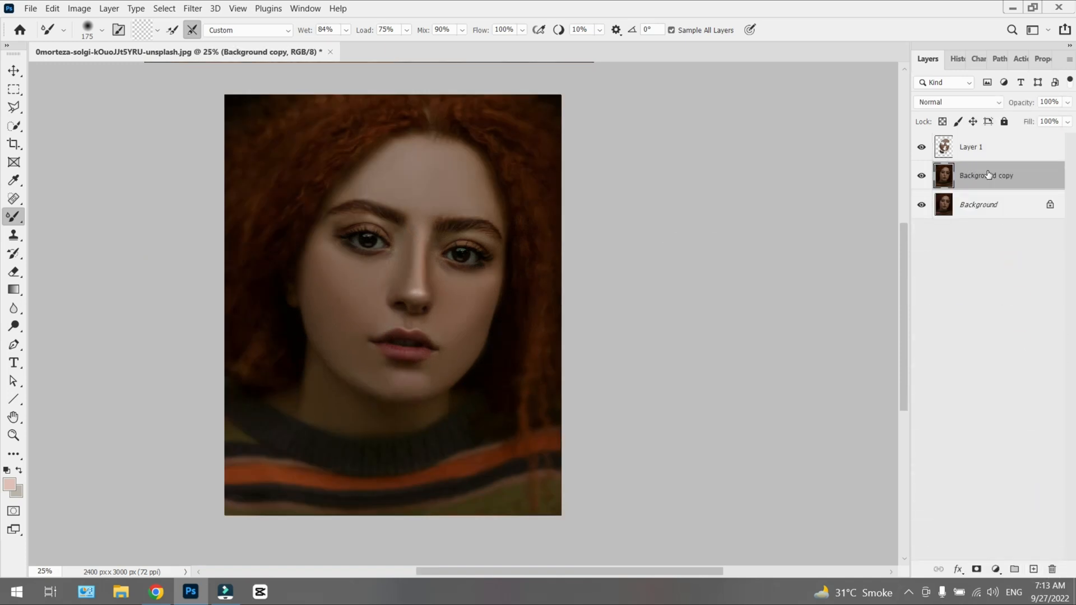
pyautogui.click(922, 148)
pyautogui.click(921, 148)
pyautogui.click(922, 148)
pyautogui.click(922, 147)
pyautogui.moveTo(954, 175); pyautogui.dragTo(951, 144)
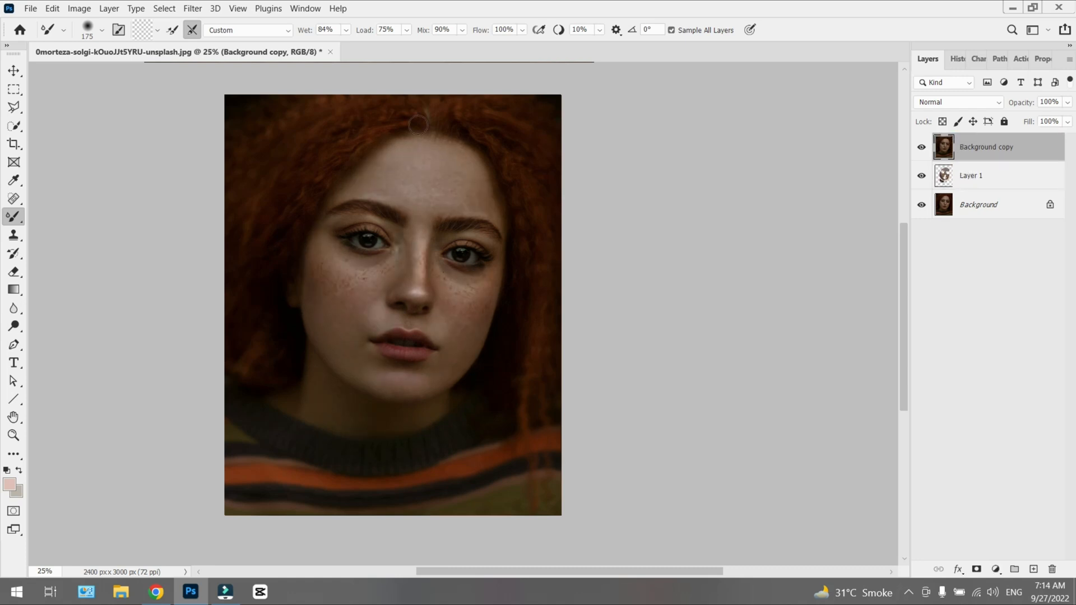
# Apply a High Pass filter with a 1.0 pixel radius to the Background copy layer.
pyautogui.click(193, 8)
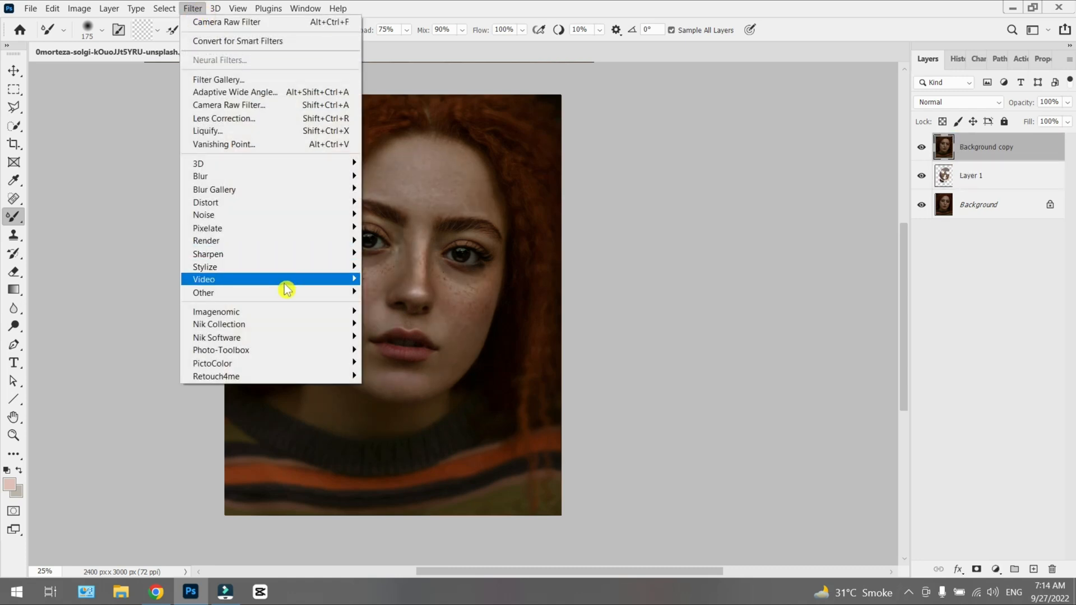
pyautogui.moveTo(290, 295)
pyautogui.click(398, 305)
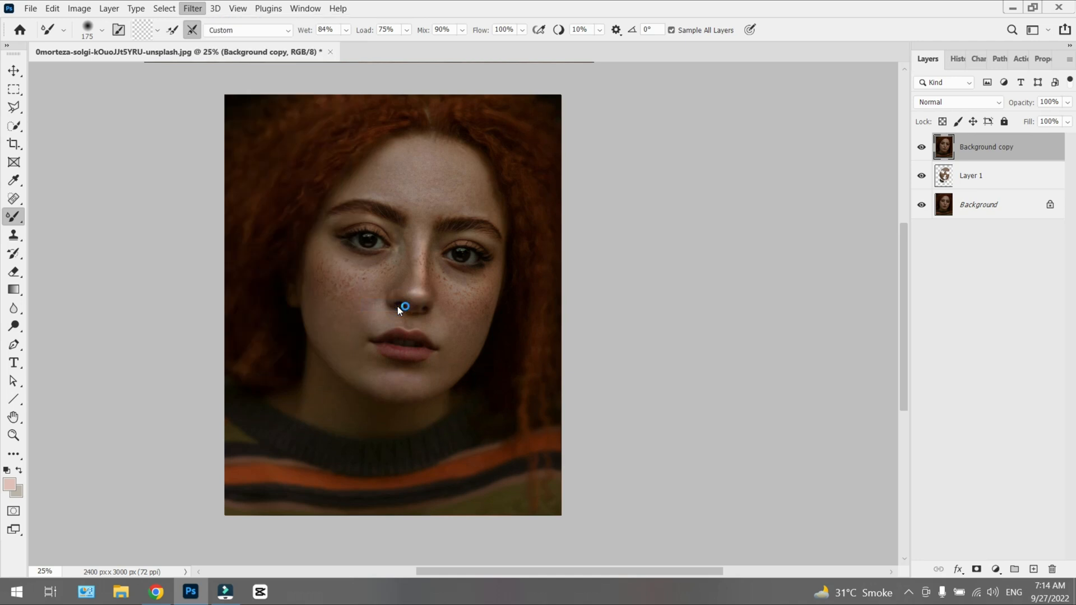
pyautogui.click(609, 129)
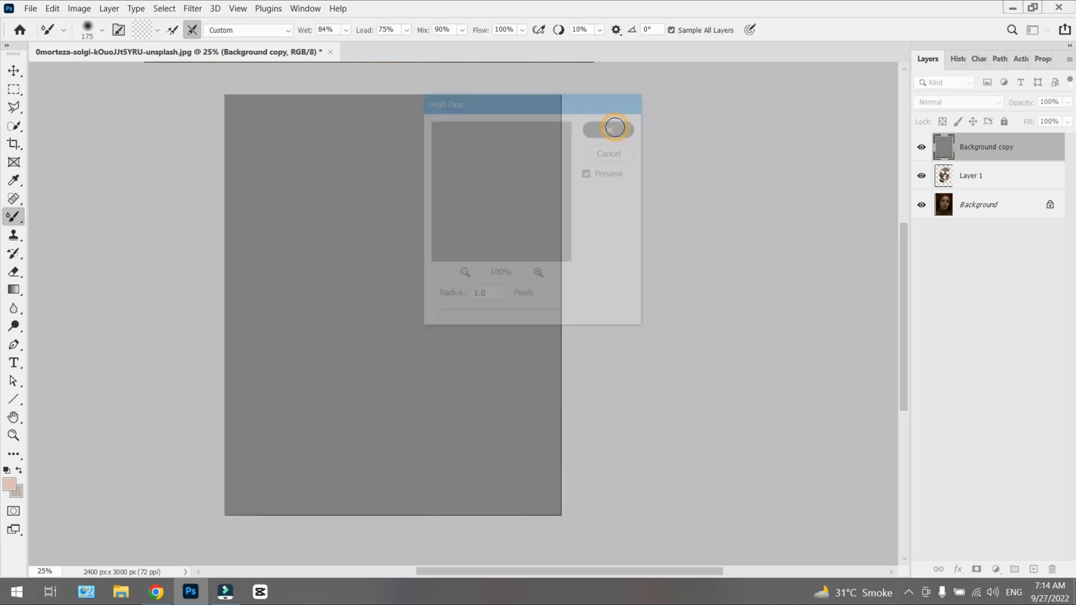
# Set the Background copy layer's blend mode to Linear Light and check the skin texture up close.
pyautogui.click(964, 102)
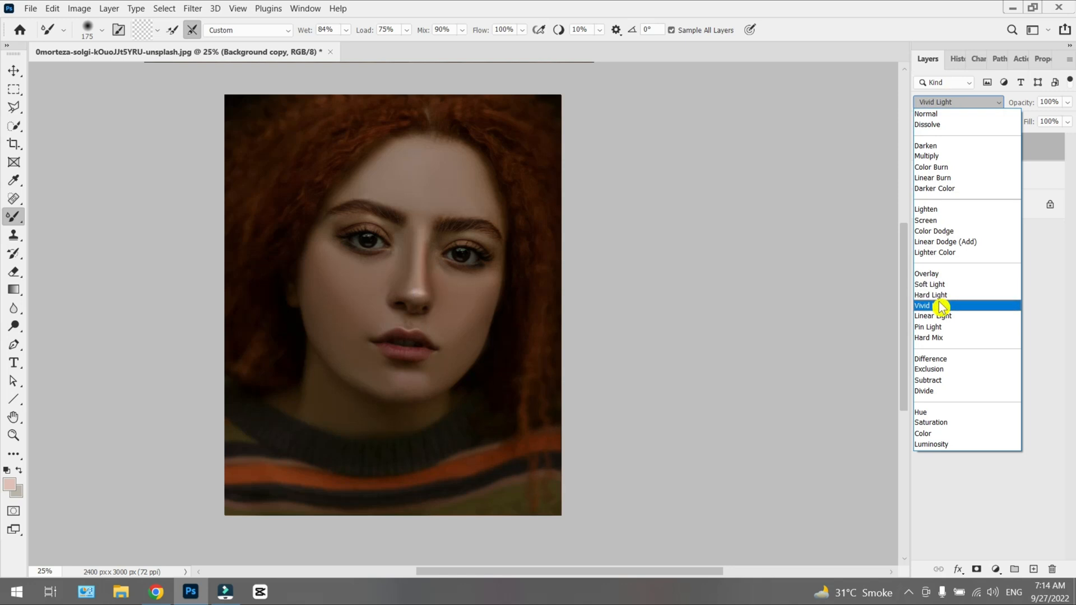
pyautogui.click(947, 316)
pyautogui.hotkey('ctrl', '+')
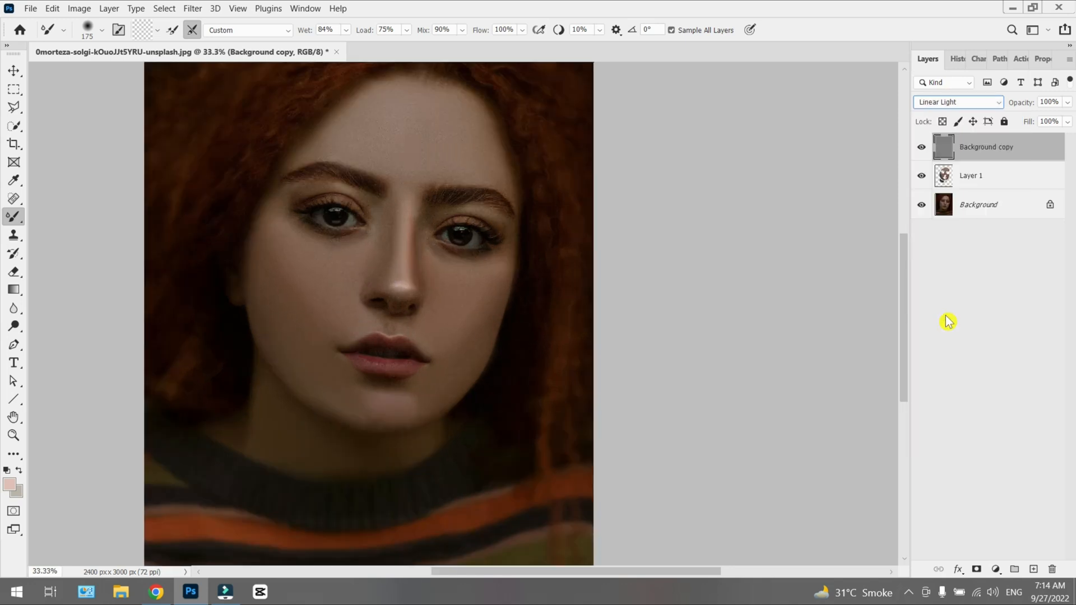
pyautogui.hotkey('ctrl', '+')
pyautogui.hotkey('ctrl', '-')
pyautogui.hotkey('ctrl', '-')
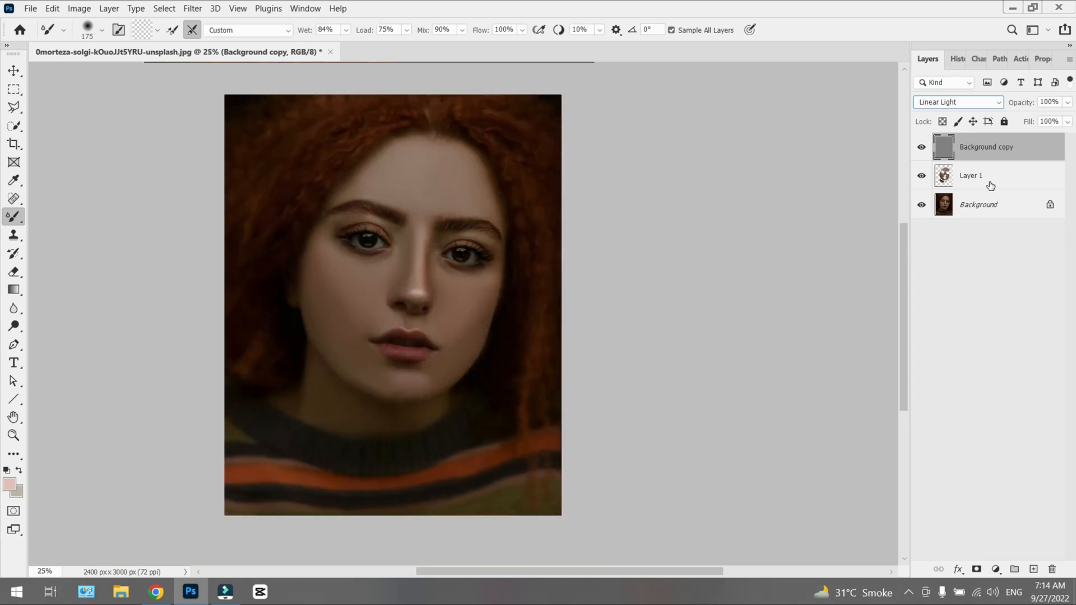
# Stamp all visible layers into a new top layer and, in the Camera Raw Filter, set Exposure to +0.60 and Shadows to +50.
pyautogui.hotkey('ctrl', 'shift', 'alt', 'e')
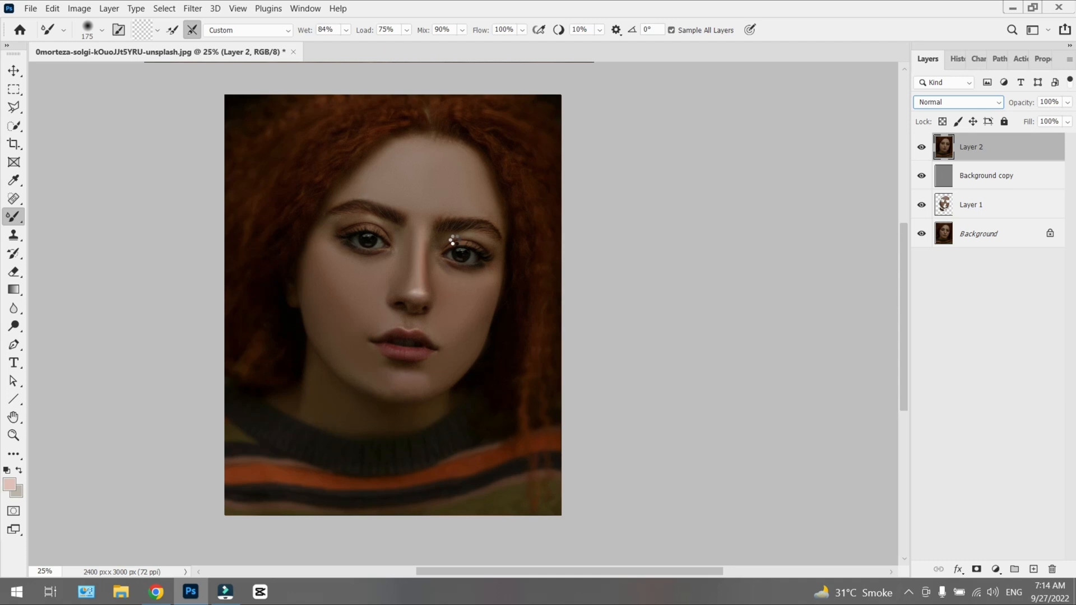
pyautogui.hotkey('ctrl', 'shift', 'a')
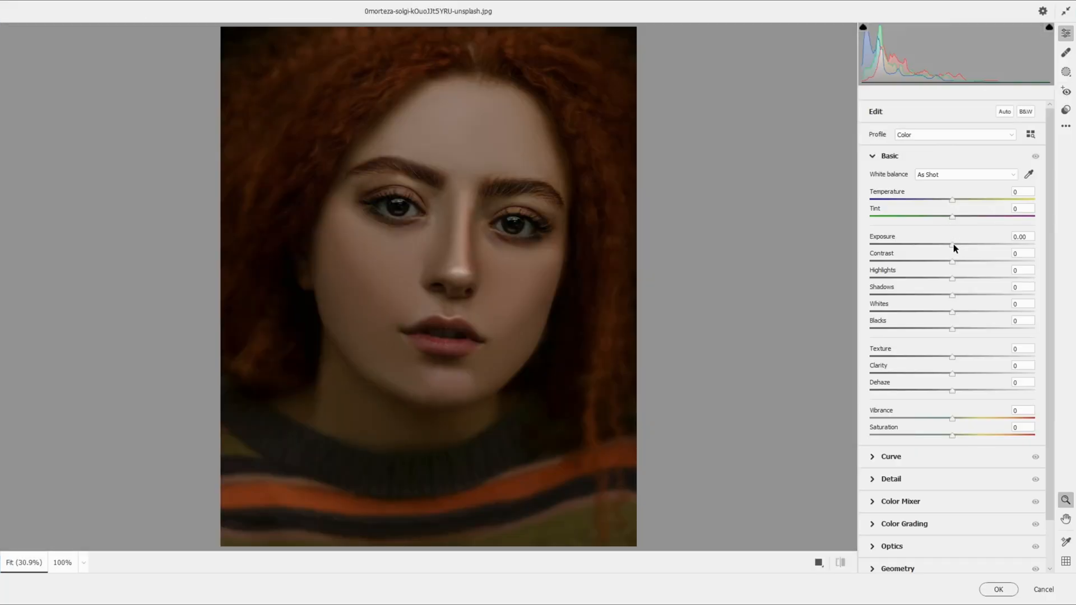
pyautogui.moveTo(953, 243); pyautogui.dragTo(962, 244)
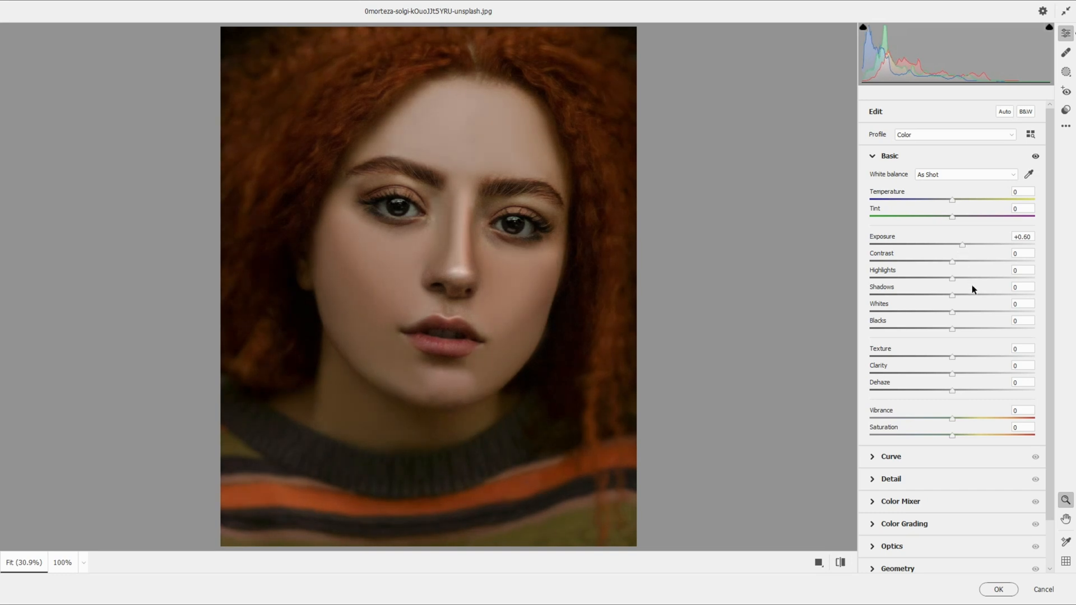
pyautogui.moveTo(979, 295); pyautogui.dragTo(993, 297)
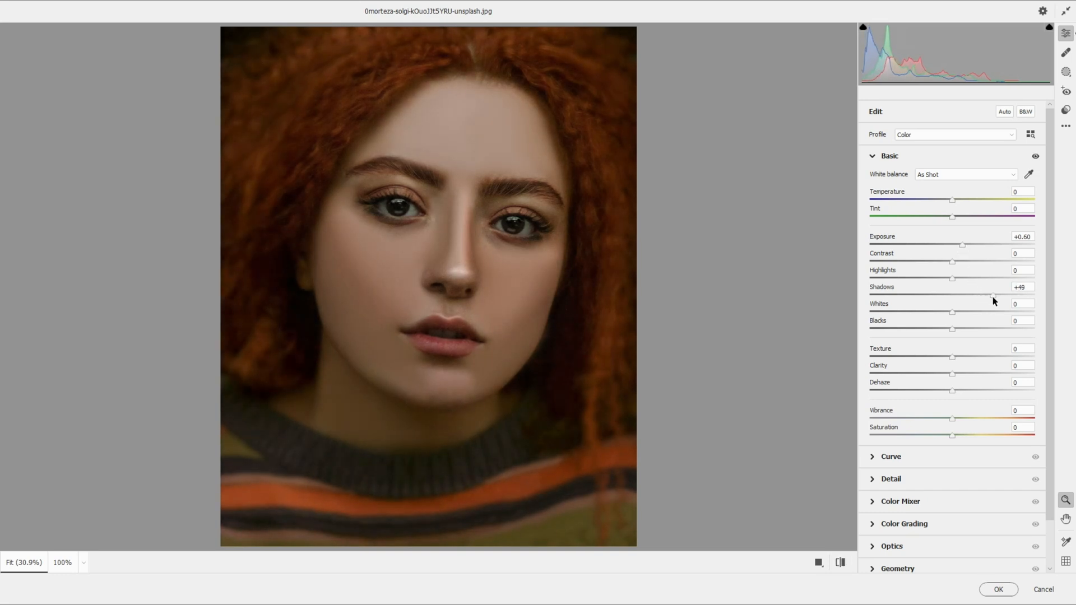
# Set Temperature to -6, Tint to -17, Clarity to +20, Highlights to -29 and Whites to +20.
pyautogui.click(946, 200)
pyautogui.click(937, 216)
pyautogui.click(966, 372)
pyautogui.click(928, 276)
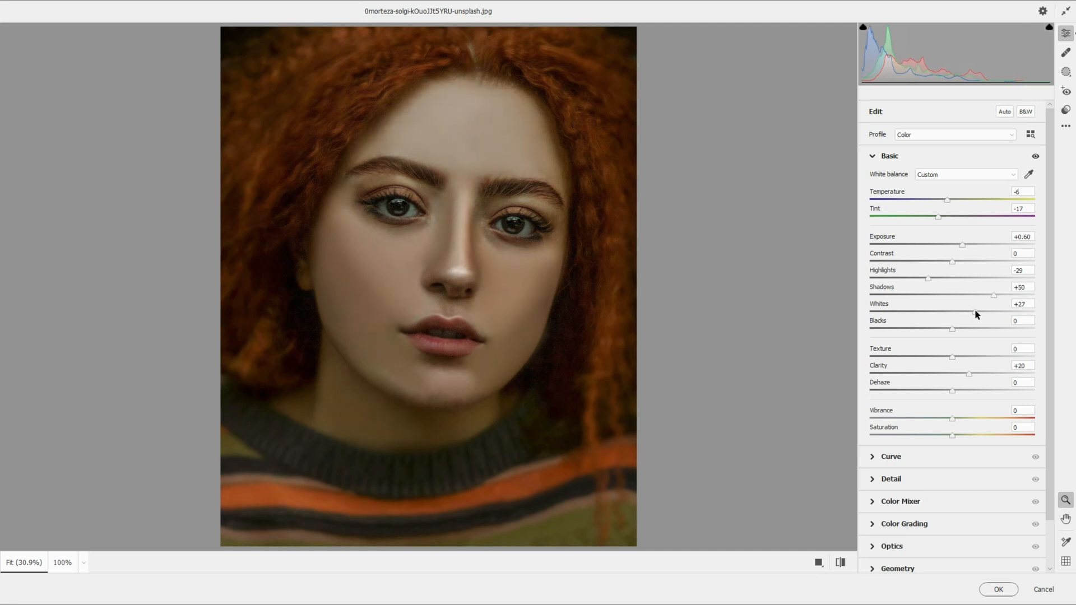
pyautogui.moveTo(976, 312)
pyautogui.mouseDown()
pyautogui.moveTo(988, 311)
pyautogui.moveTo(970, 312)
pyautogui.mouseUp()
# Brighten the point curve with one point at input 184, output 193 and another at input 65, output 76.
pyautogui.scroll(-2, 952, 400)
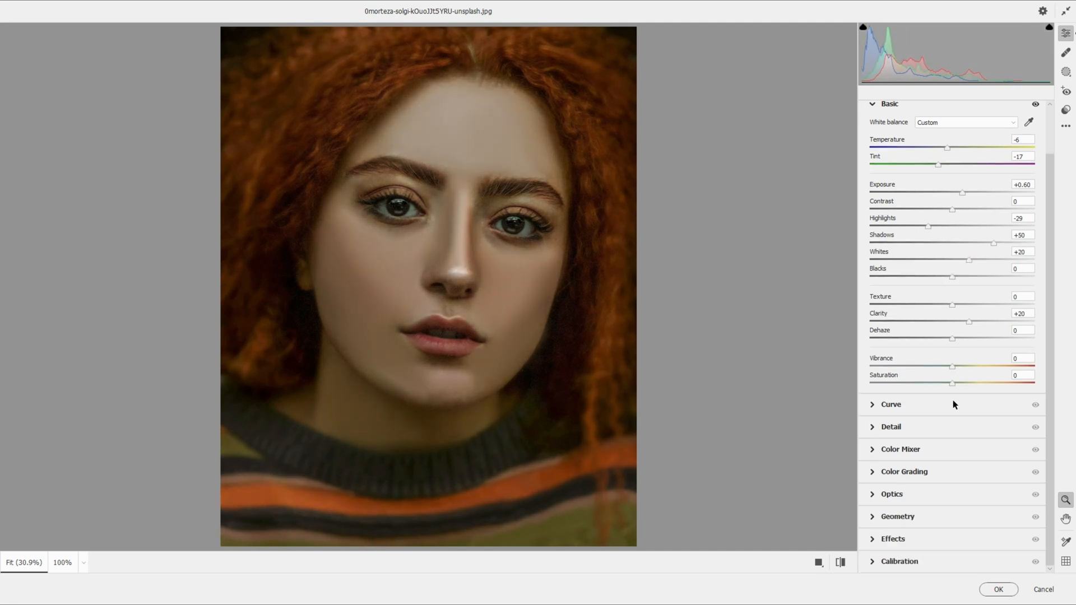
pyautogui.click(910, 412)
pyautogui.click(980, 241)
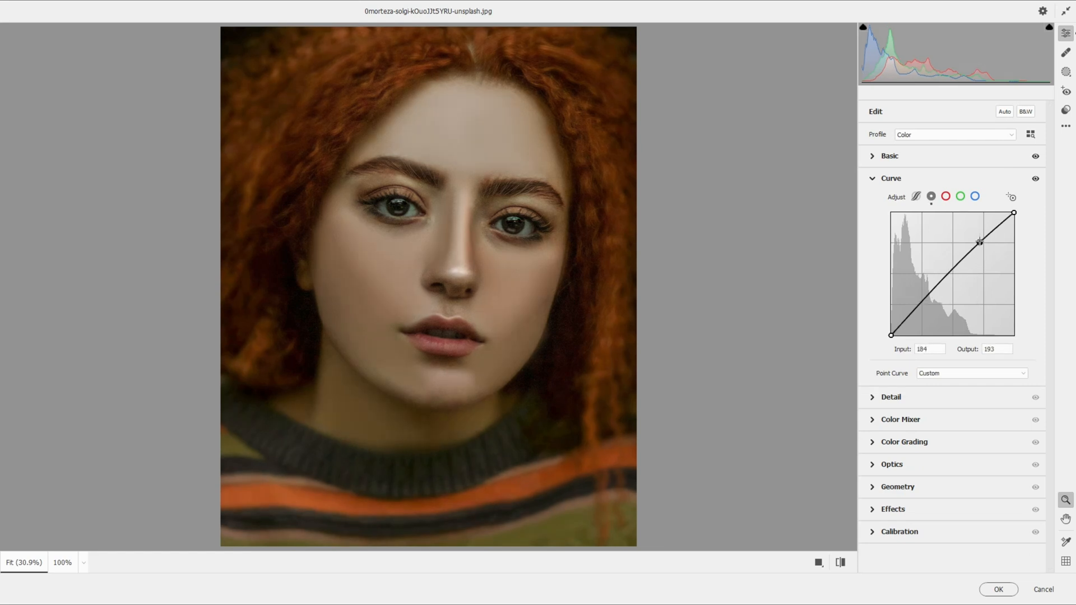
pyautogui.click(922, 297)
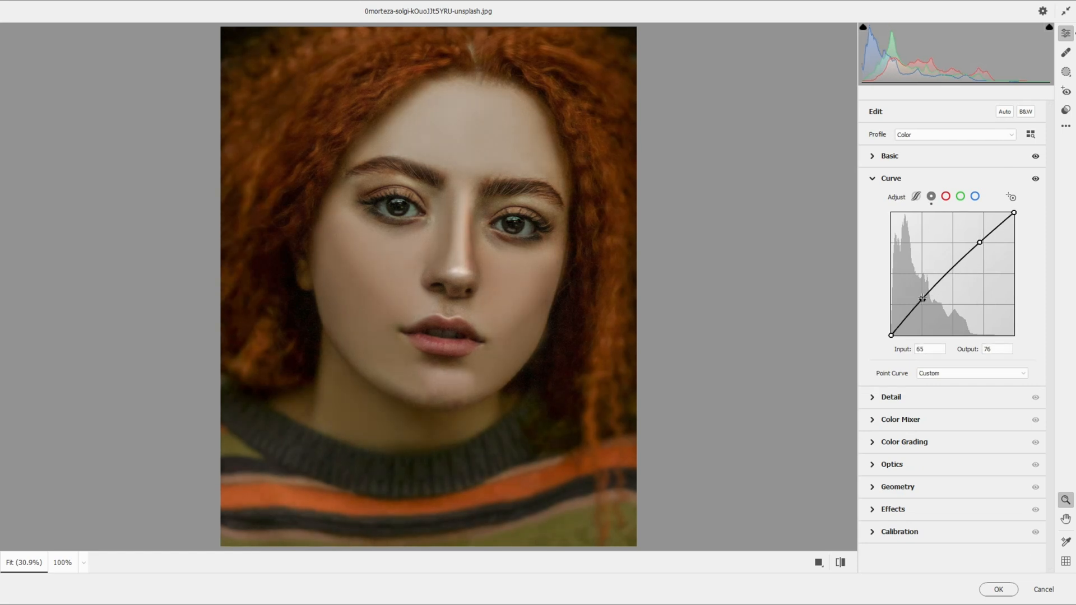
pyautogui.click(908, 178)
# Set Noise Reduction to 59 with Contrast 28, and Color Noise Reduction to 42.
pyautogui.click(907, 203)
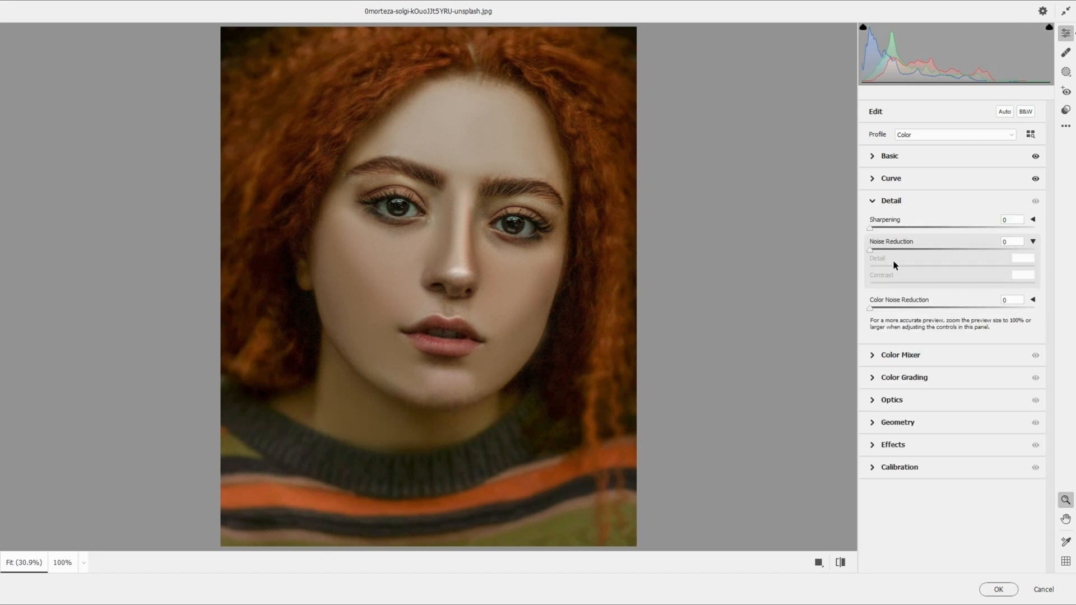
pyautogui.moveTo(902, 250); pyautogui.dragTo(934, 309)
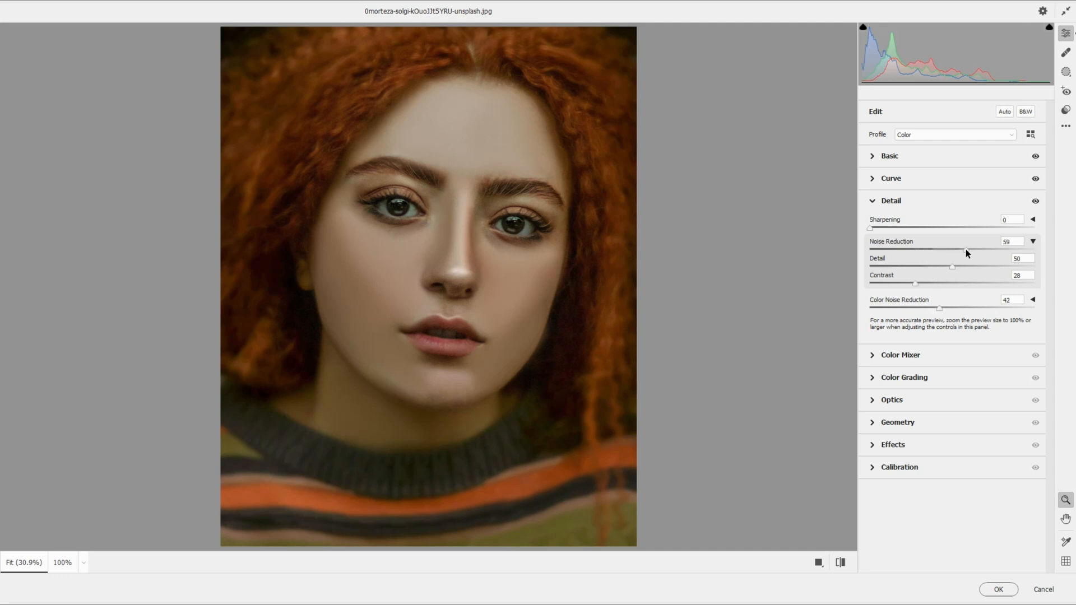
pyautogui.click(895, 199)
# In the Camera Raw calibration settings, set the Red Primary Hue to -21 and its Saturation to +20.
pyautogui.click(901, 223)
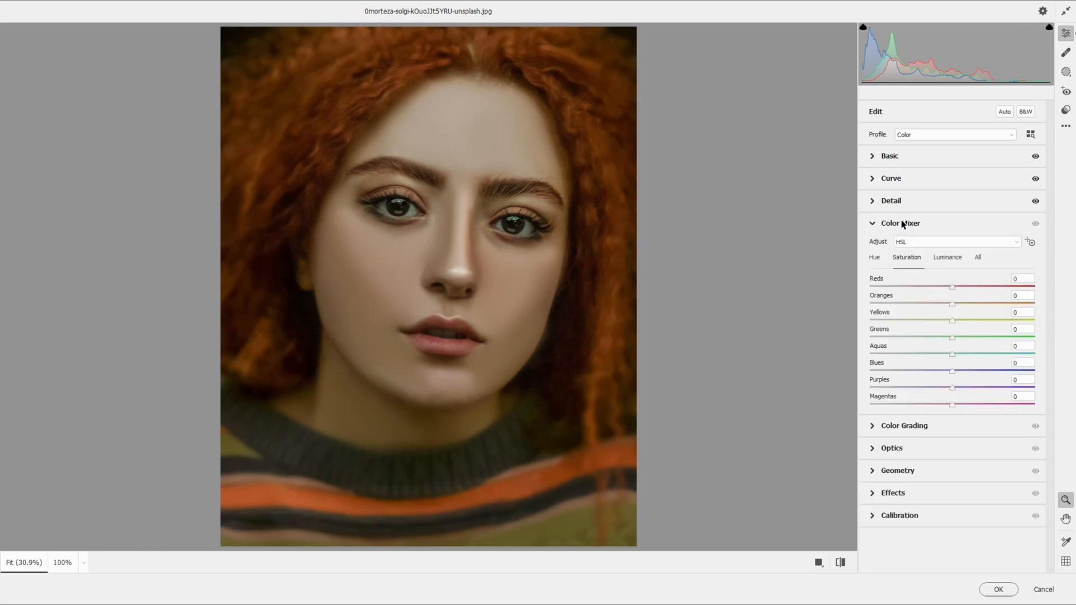
pyautogui.click(901, 224)
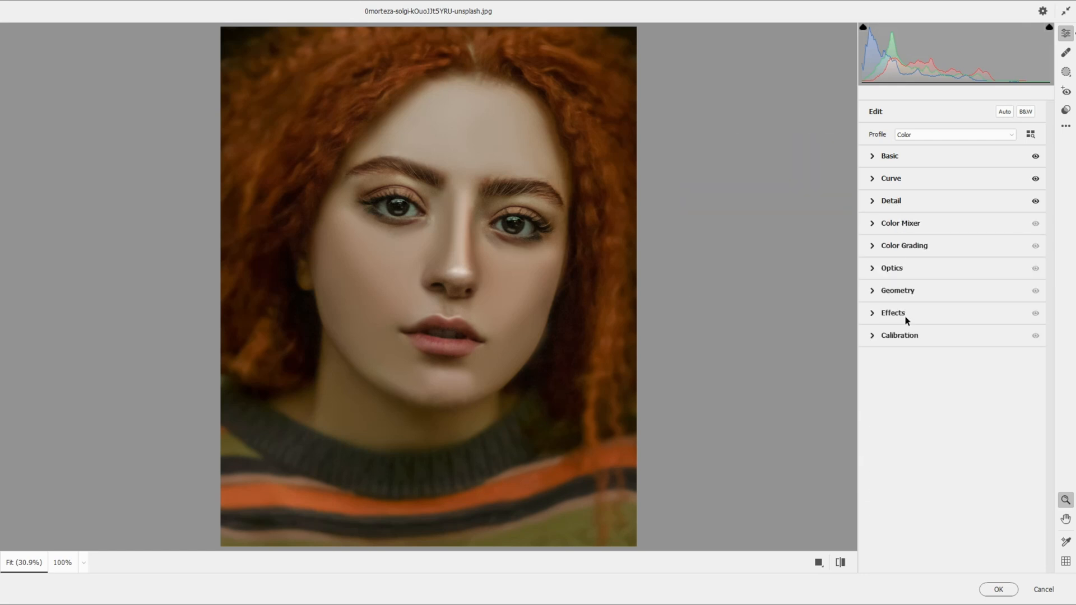
pyautogui.click(908, 336)
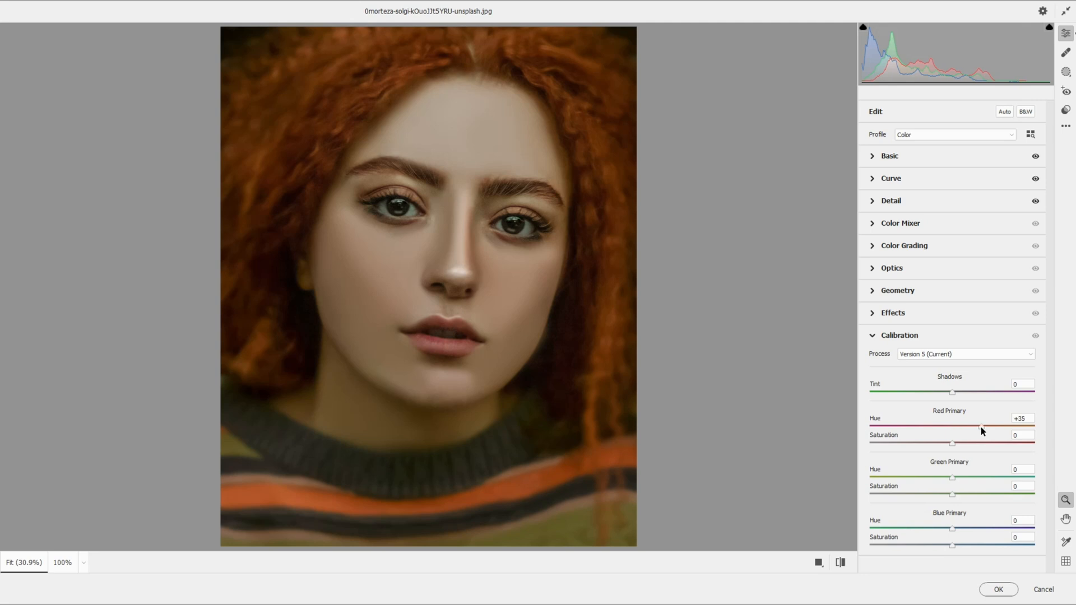
pyautogui.moveTo(980, 426); pyautogui.dragTo(935, 428)
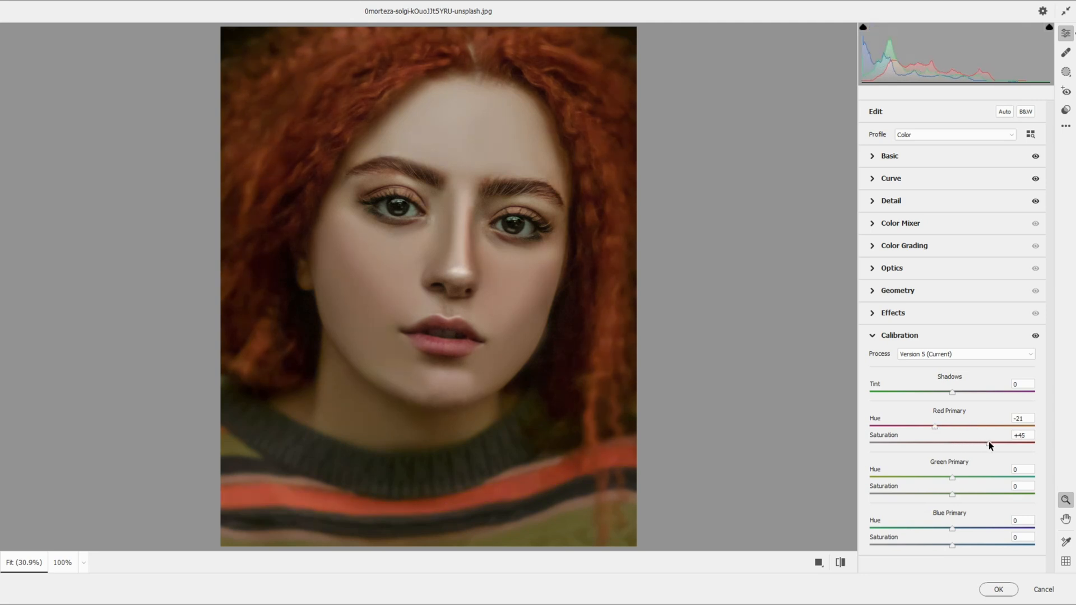
pyautogui.moveTo(986, 442)
pyautogui.mouseDown()
pyautogui.moveTo(917, 442)
pyautogui.moveTo(968, 444)
pyautogui.mouseUp()
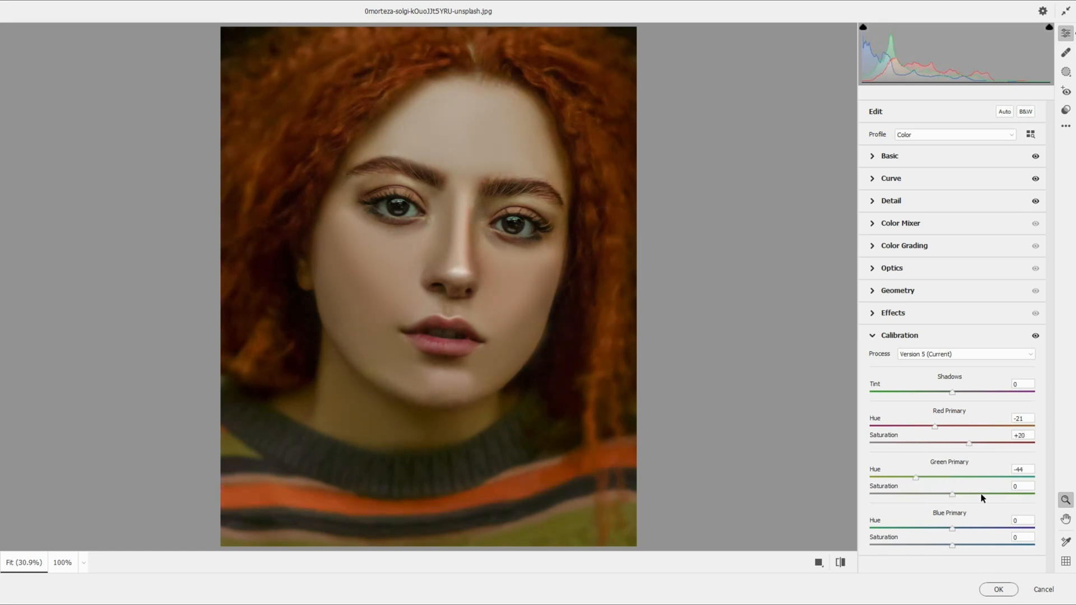
# Set the Green Primary Hue to -44 and Saturation to -20, and lower the Blue Primary Hue while raising its Saturation.
pyautogui.moveTo(985, 495); pyautogui.dragTo(934, 495)
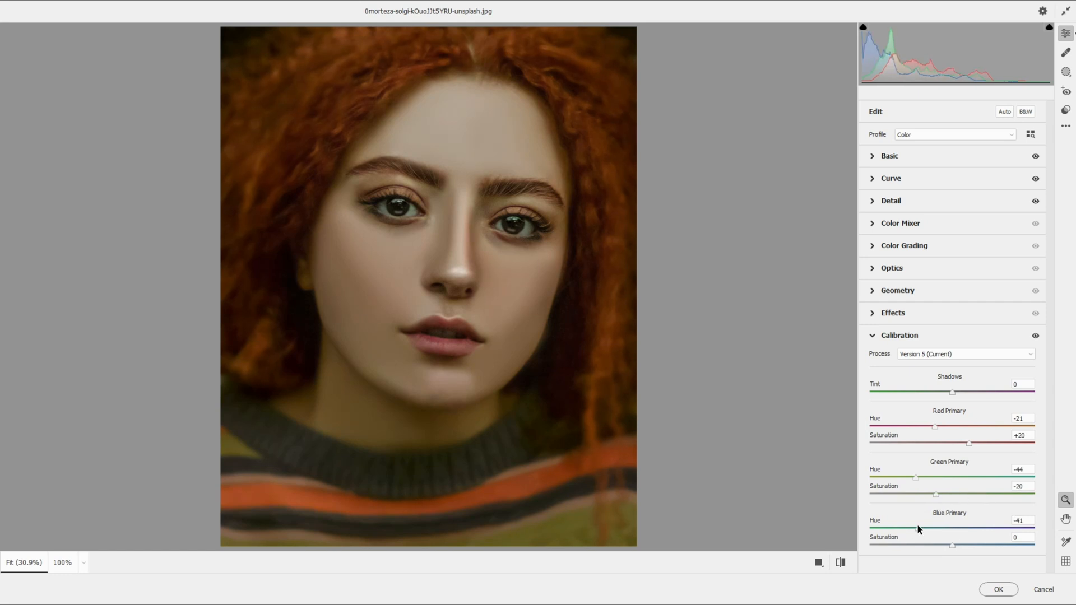
pyautogui.moveTo(960, 530); pyautogui.dragTo(936, 531)
pyautogui.click(987, 544)
# Set Exposure to +0.80 and, after a before/after comparison, apply the Camera Raw adjustments to the stamped layer.
pyautogui.click(934, 150)
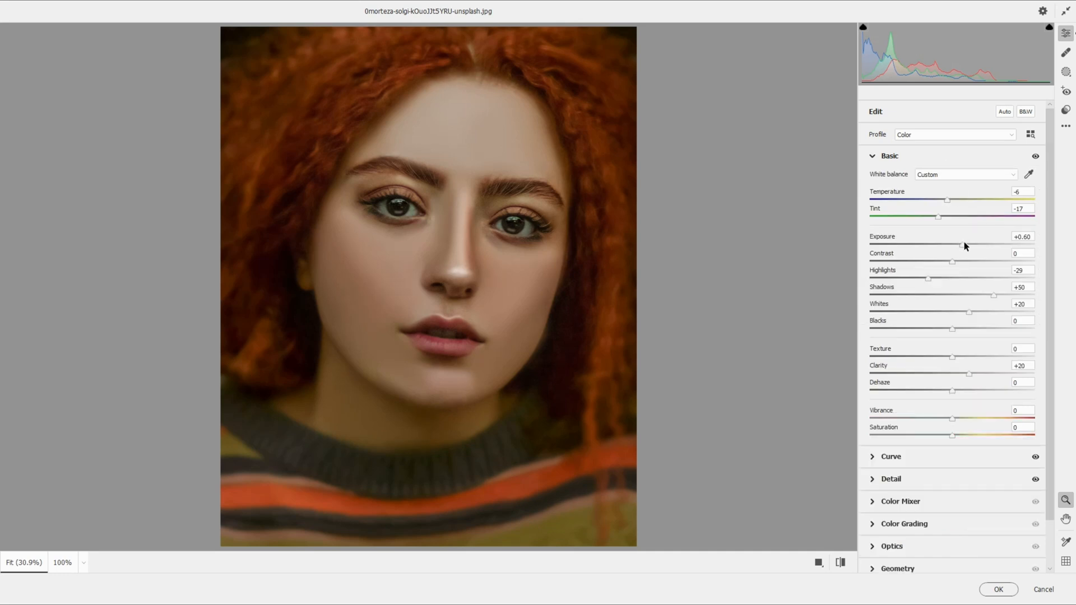
pyautogui.moveTo(964, 243); pyautogui.dragTo(966, 243)
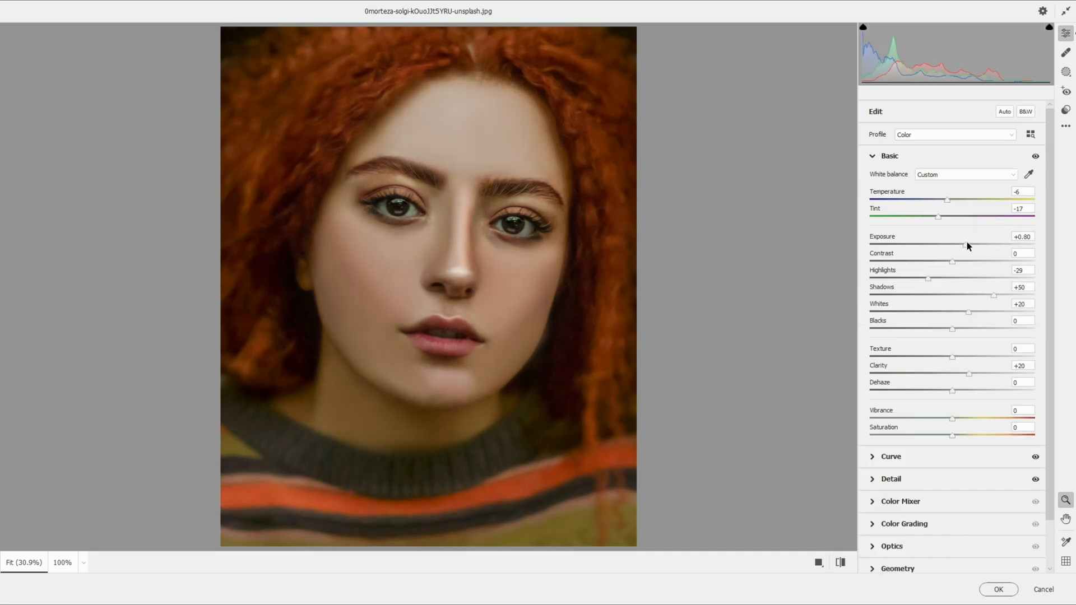
pyautogui.click(840, 562)
pyautogui.click(840, 563)
pyautogui.click(998, 589)
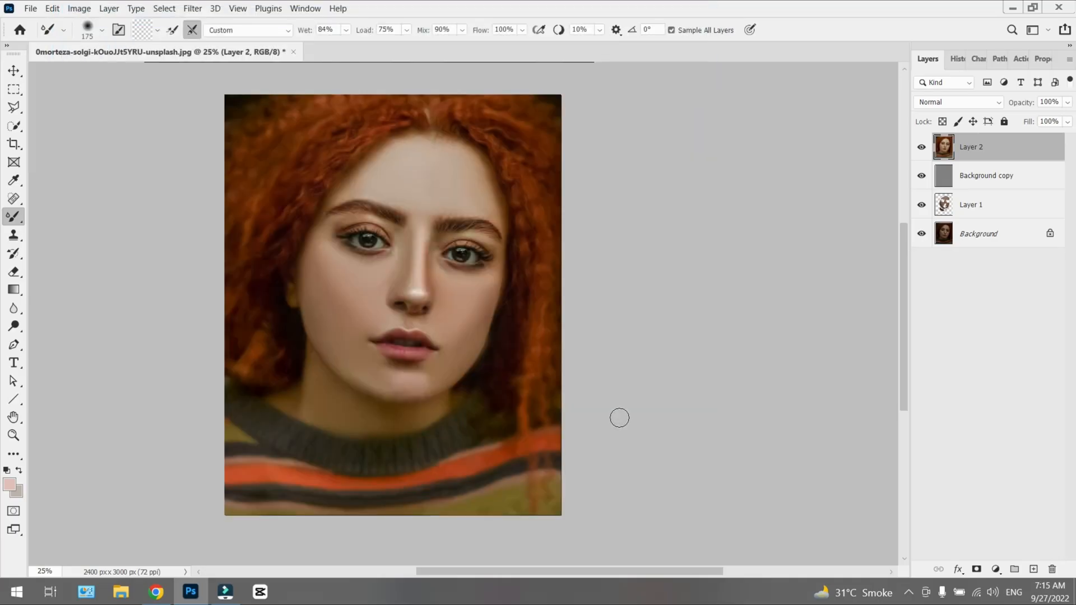
# Compare the finished portrait with the original opening state in the document history, examining the skin, eyes and colors close up and from farther out.
pyautogui.hotkey('ctrl', '+')
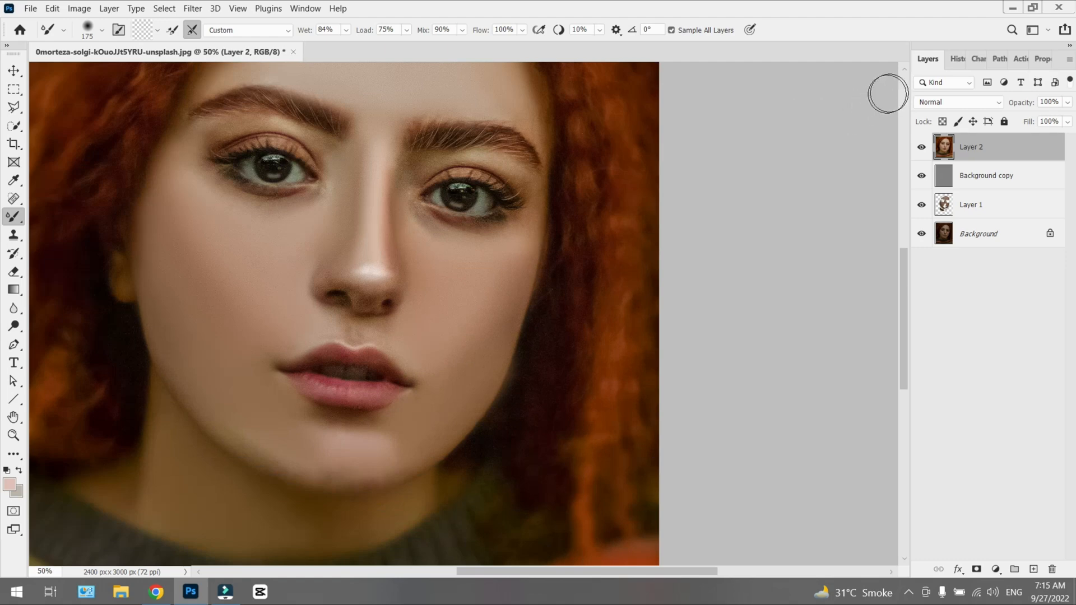
pyautogui.click(956, 62)
pyautogui.scroll(5, 960, 134)
pyautogui.hotkey('ctrl', '+')
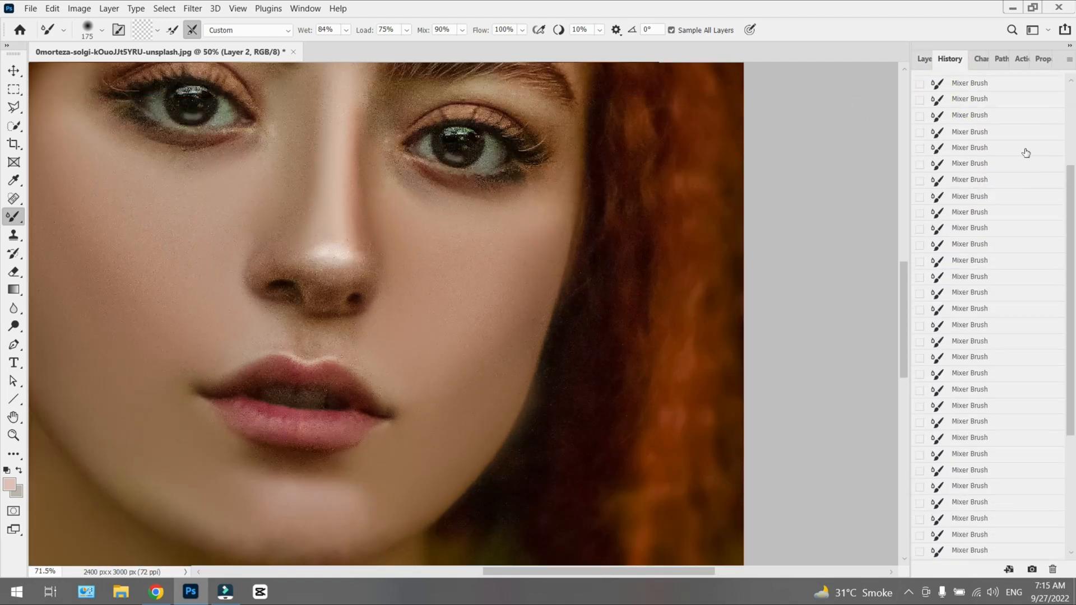
pyautogui.scroll(-3, 710, 211)
pyautogui.scroll(2, 978, 107)
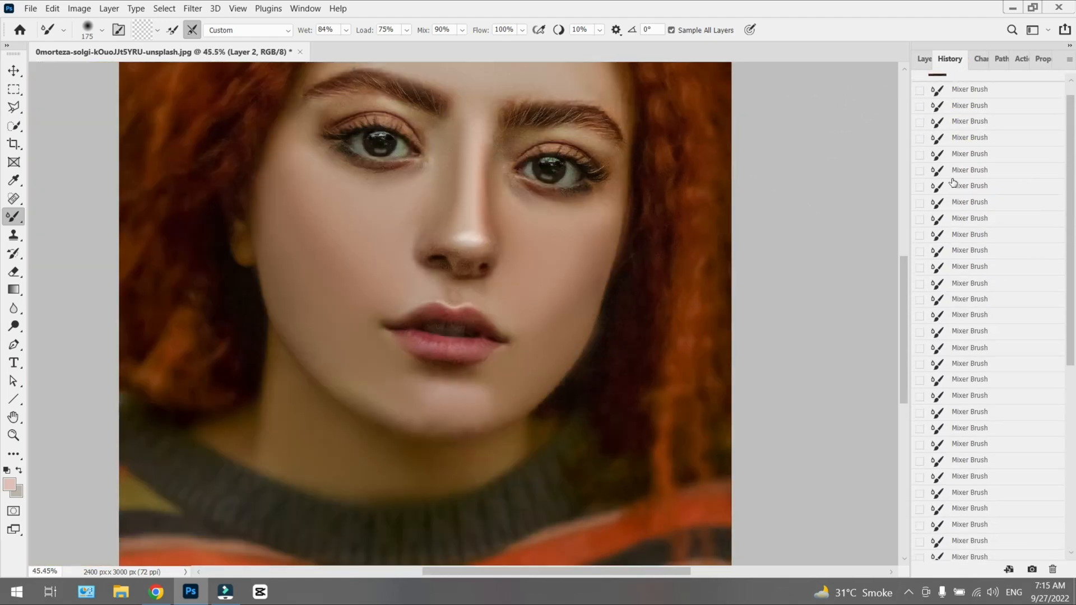
pyautogui.click(978, 91)
pyautogui.hotkey('ctrl', 'z')
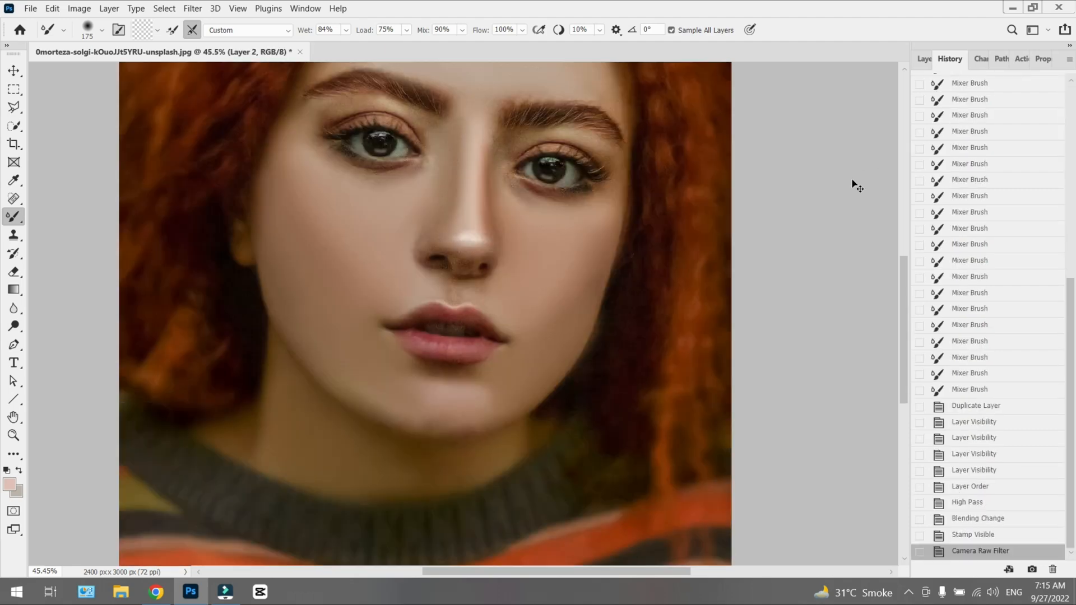
pyautogui.hotkey('ctrl', 'alt', 'z')
pyautogui.hotkey('ctrl', 'alt', 'z')
pyautogui.hotkey('ctrl', '-')
pyautogui.hotkey('ctrl', 'alt', 'z')
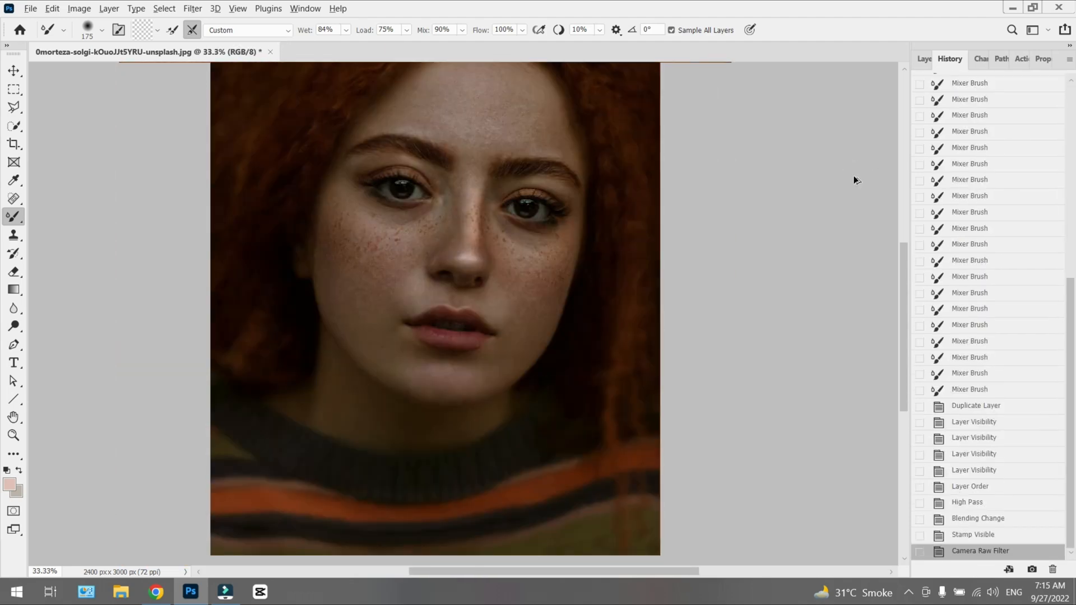
pyautogui.hotkey('ctrl', 'alt', 'z')
pyautogui.moveTo(796, 209); pyautogui.dragTo(799, 255)
pyautogui.hotkey('ctrl', 'alt', 'z')
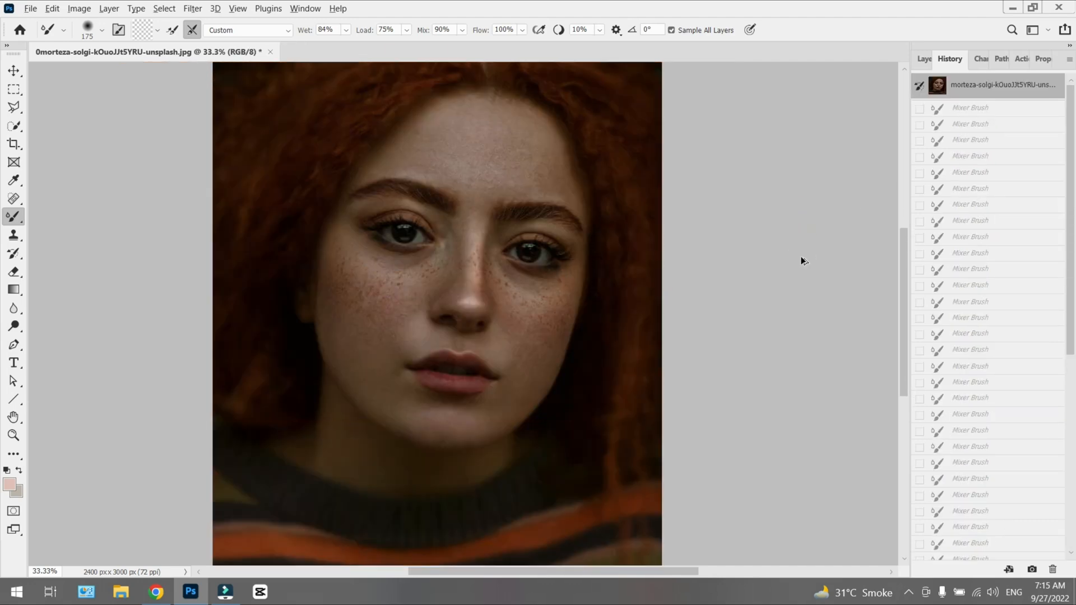
pyautogui.hotkey('ctrl', 'alt', 'z')
pyautogui.hotkey('ctrl', '+')
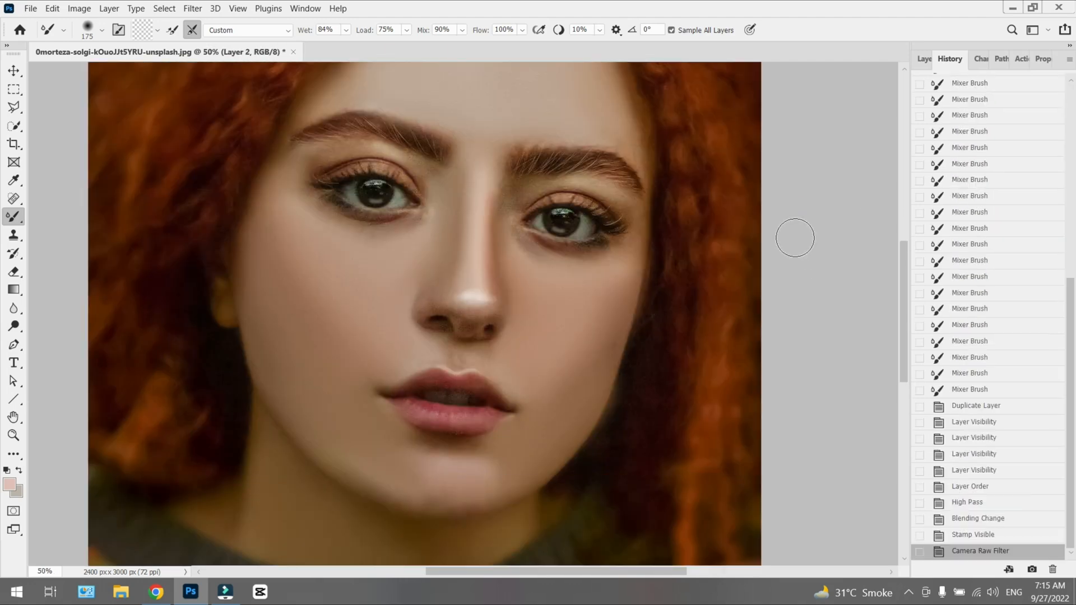
pyautogui.hotkey('ctrl', 'alt', 'z')
pyautogui.hotkey('ctrl', 'alt', 'z')
pyautogui.hotkey('ctrl', '-')
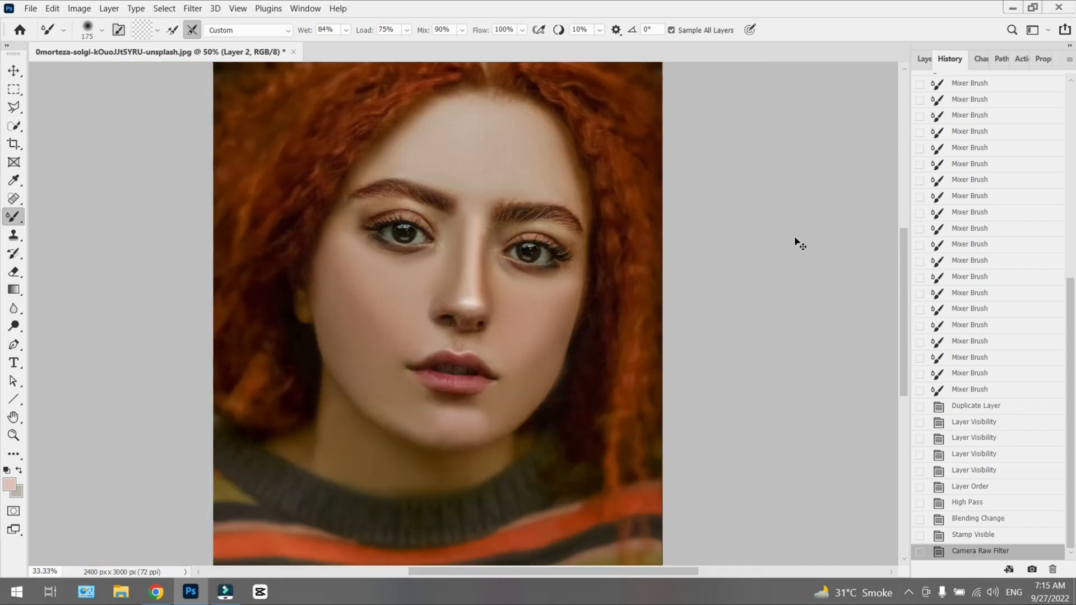
pyautogui.hotkey('ctrl', '-')
pyautogui.click(923, 59)
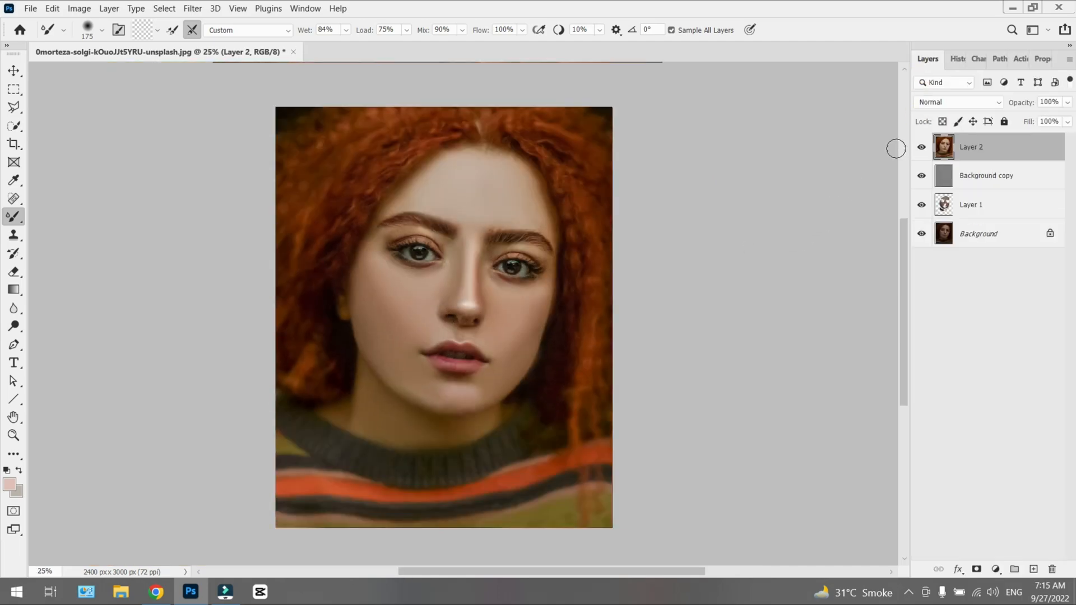